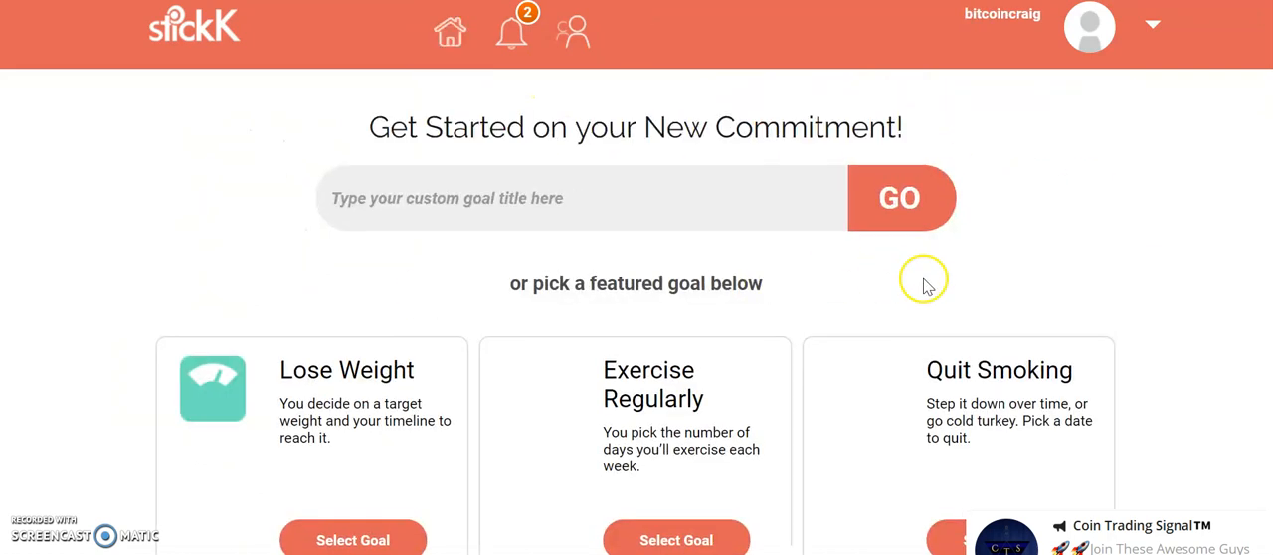
- Start a new commitment using the Custom Goal option among the featured goals
scroll(924, 278, "down", 2)
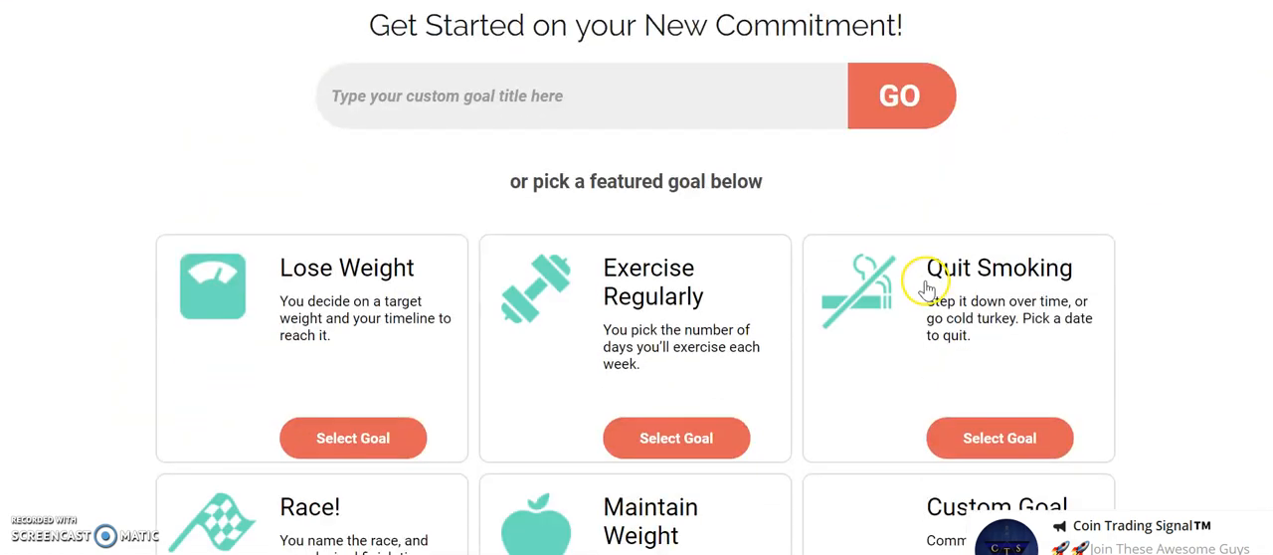
scroll(875, 289, "down", 2)
scroll(830, 290, "down", 2)
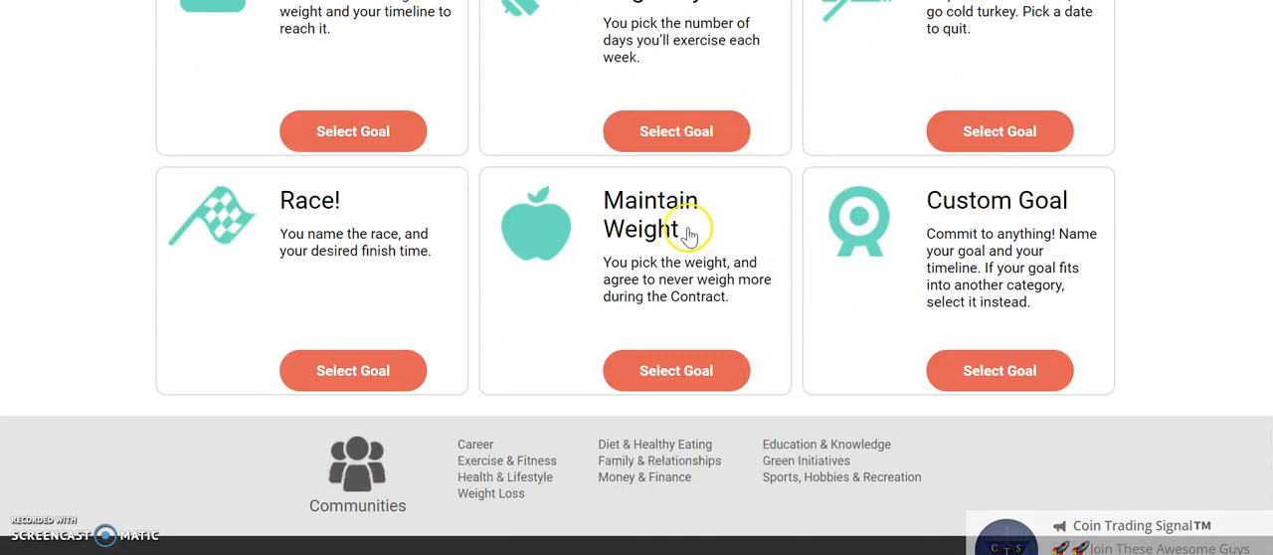
left_click(1042, 371)
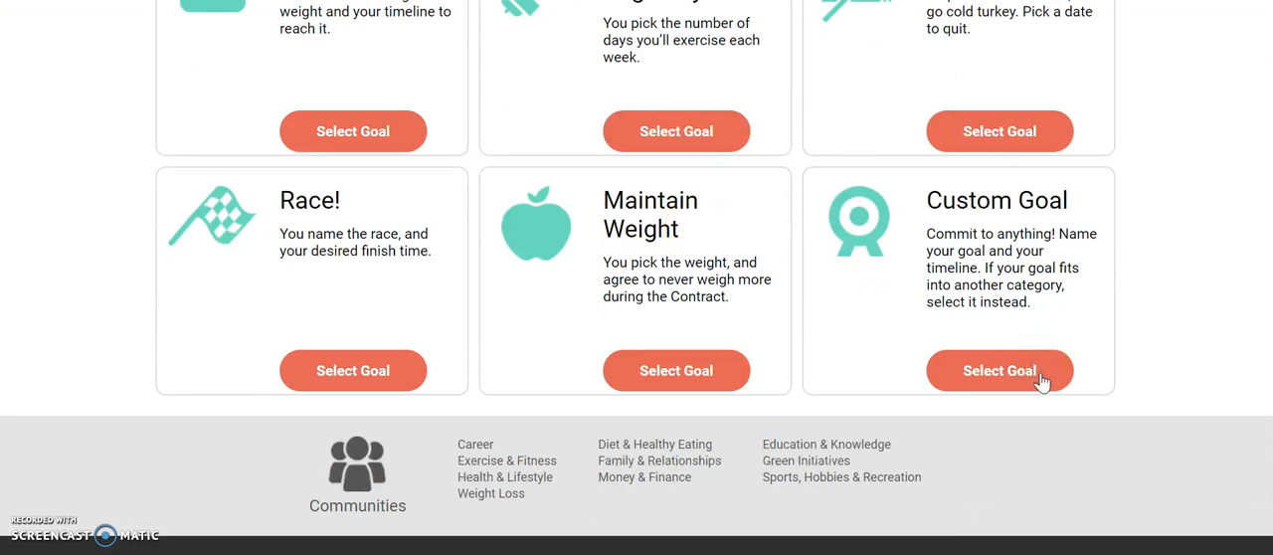
- Title the custom goal "Follow Up 20 people"
scroll(608, 272, "down", 2)
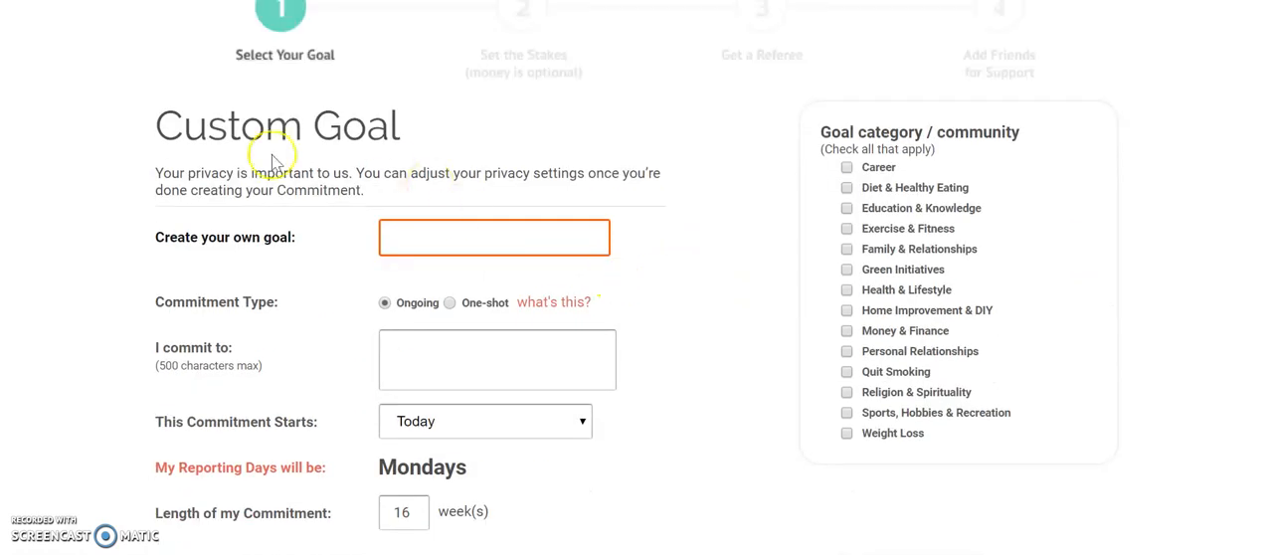
left_click(521, 242)
type("Follow Up")
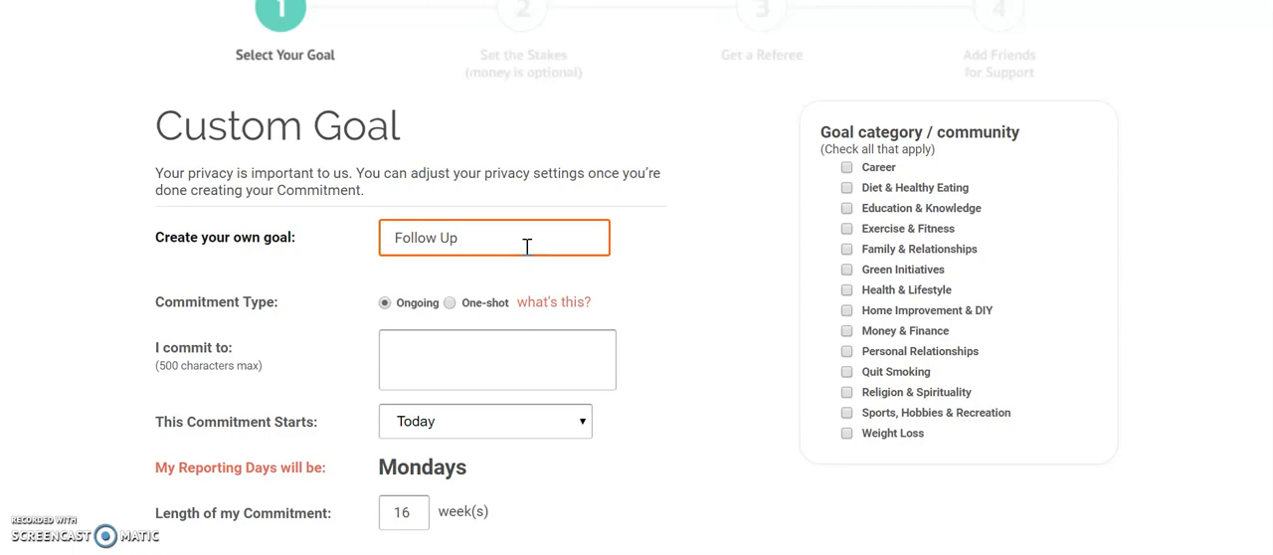
type(" 20 pepo")
type("ol")
- Enter the commitment description "following 20 people per day that I have previously shown my LG opportunity to."
left_click(560, 368)
type("folo")
type("lowin")
type("g 20")
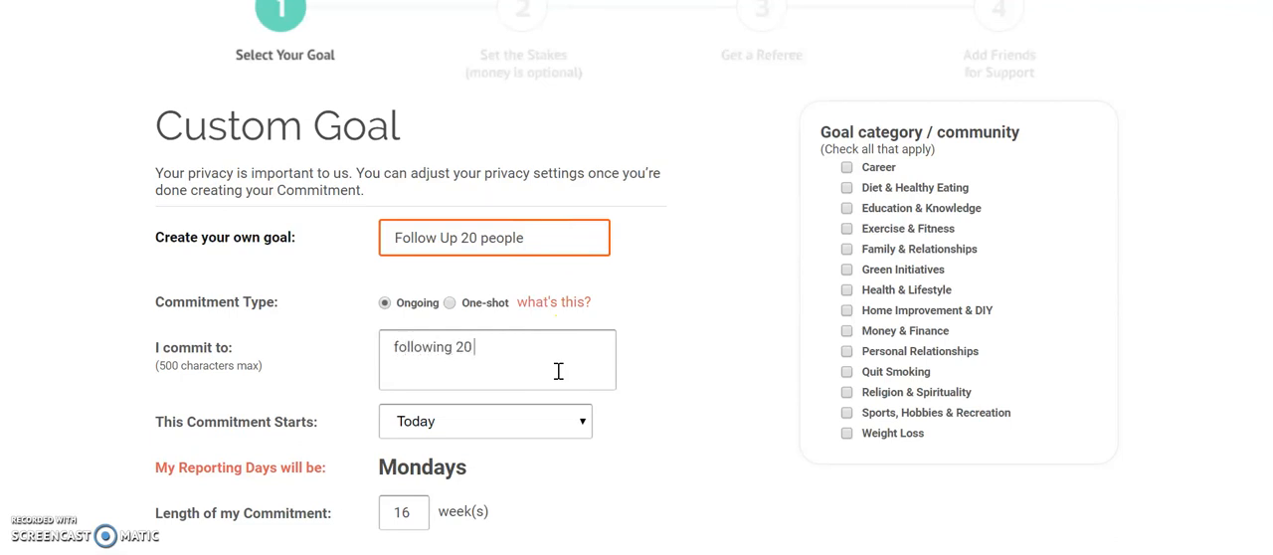
type(" people per day that I have")
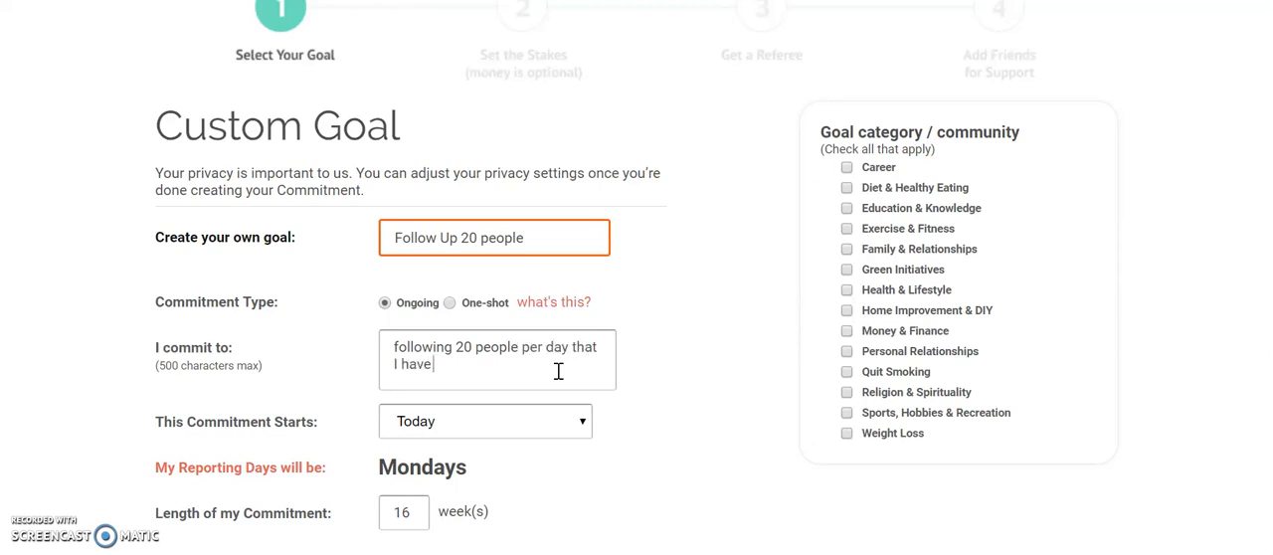
type(" previously shown my LG opportunity to")
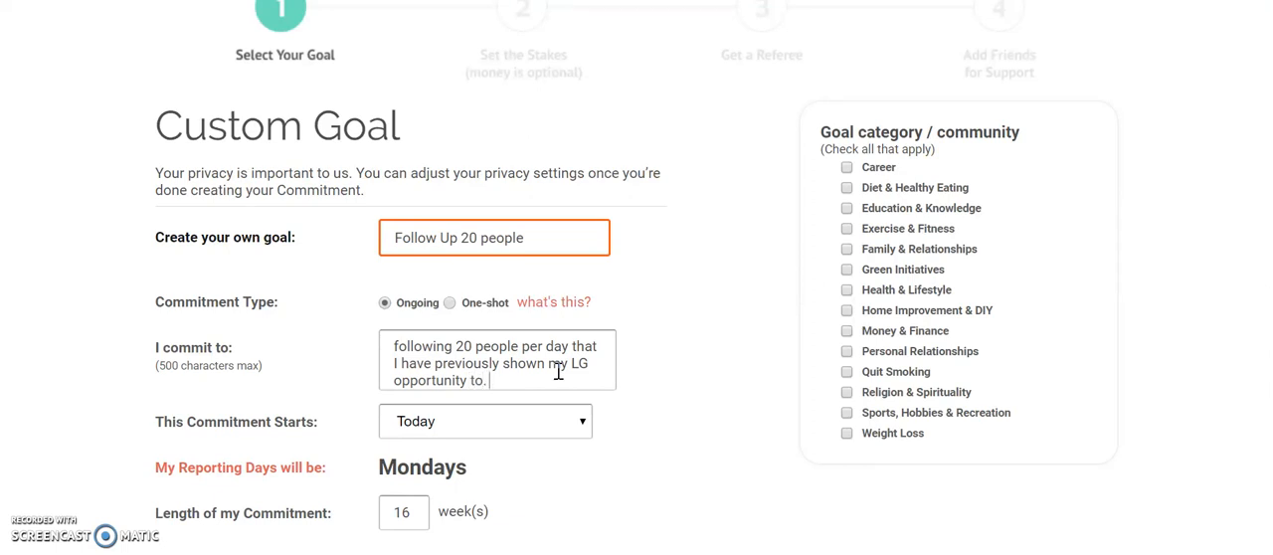
type(". I will fo")
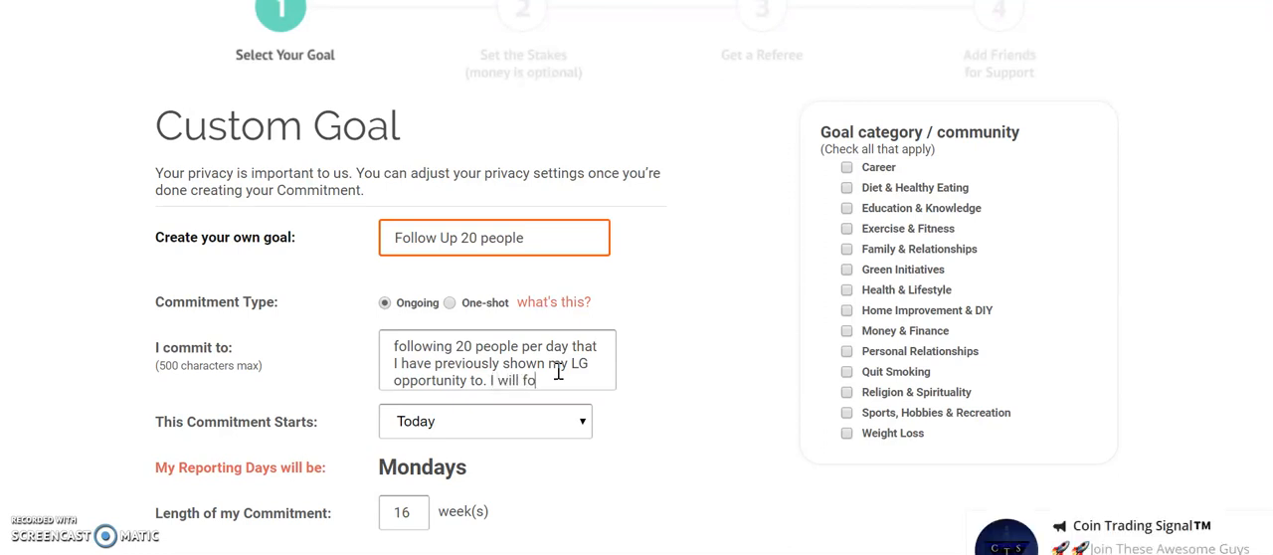
type("llow up until I get a fo")
- Add "I will follow up until I get a definite yes, no or maybe from them." to the commitment description
key("BackSpace")
key("BackSpace")
type("definite yes")
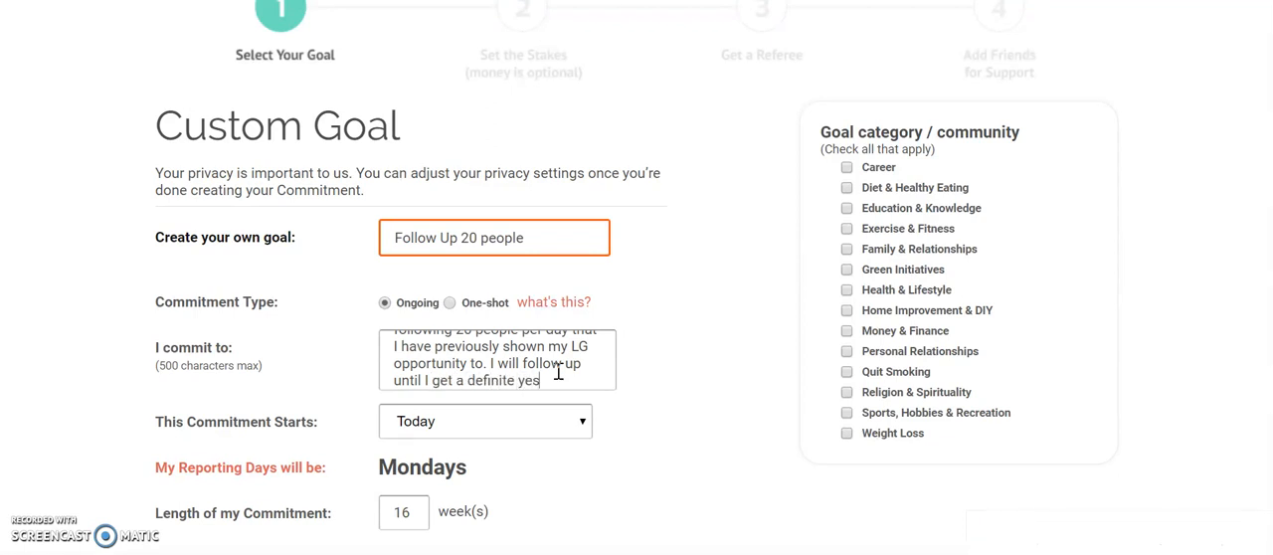
type(", no or maybe")
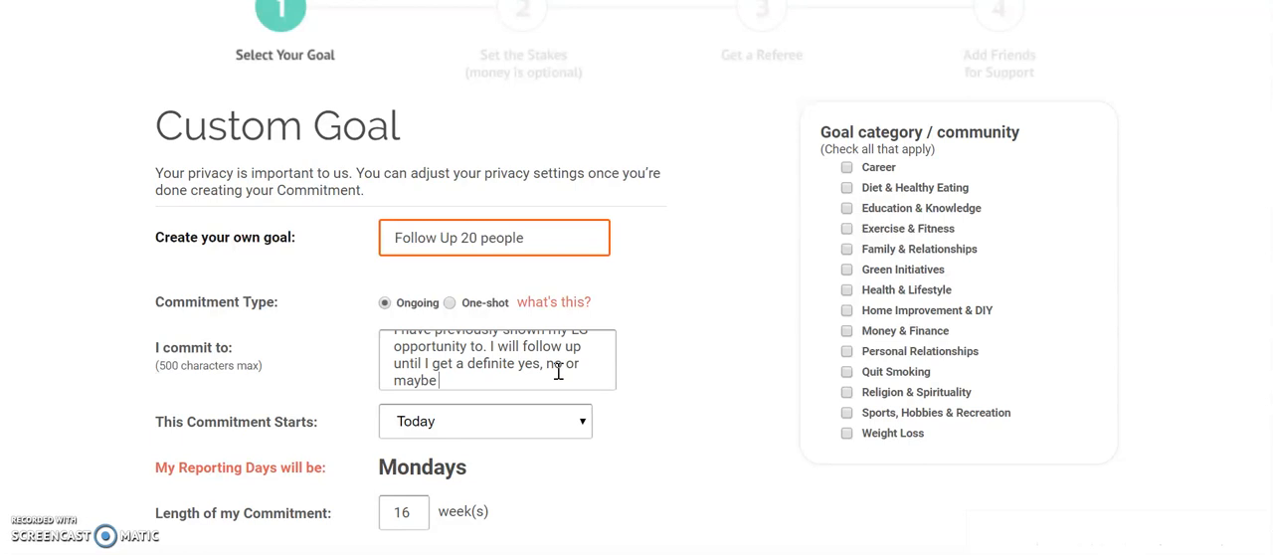
type(" from them.")
- Set the commitment length to 52 weeks under the Career category, and proceed to the stakes
scroll(559, 371, "down", 1)
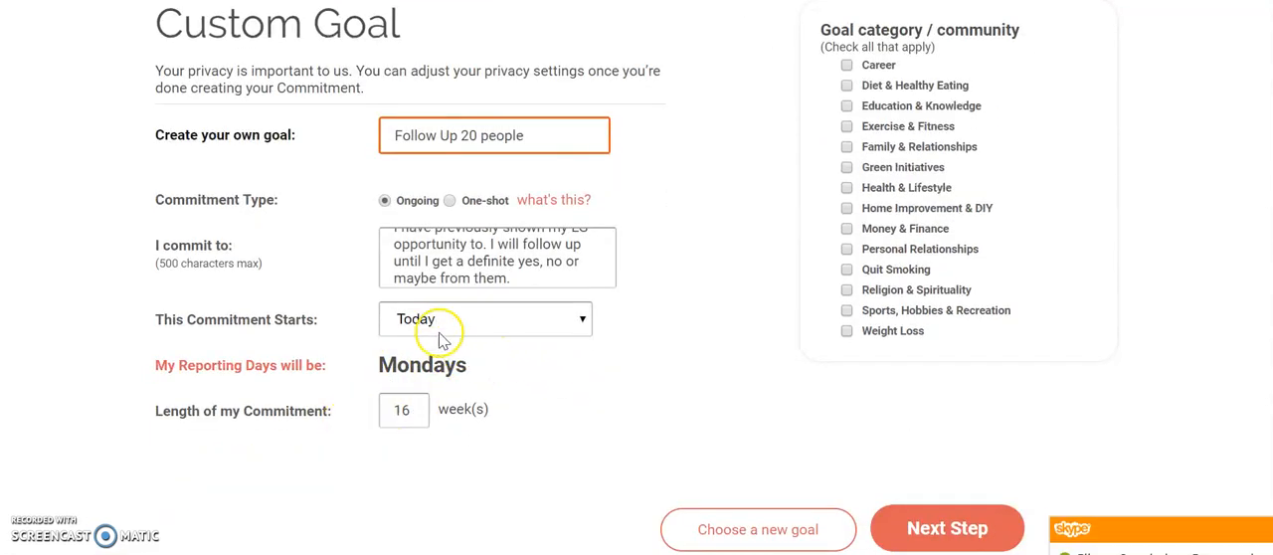
double_click(394, 410)
type("52")
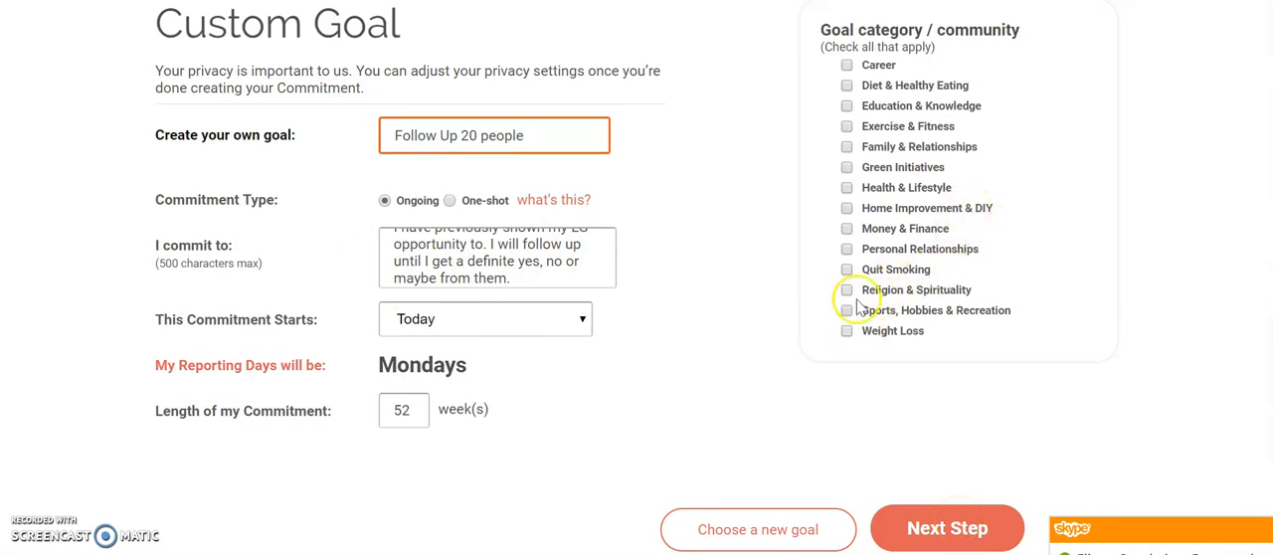
left_click(846, 65)
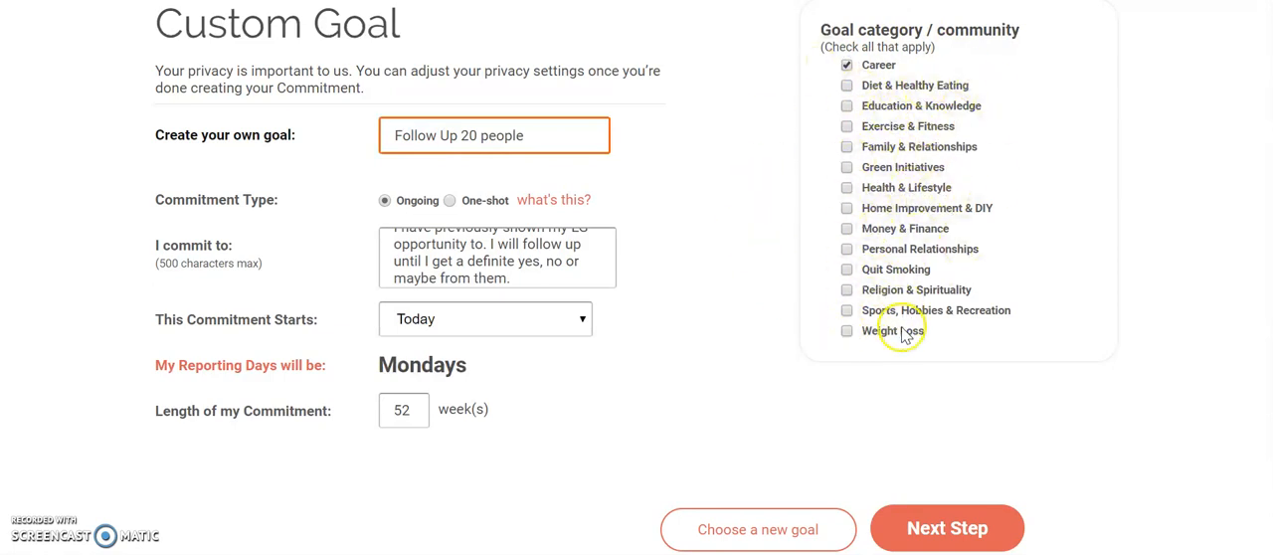
left_click(984, 524)
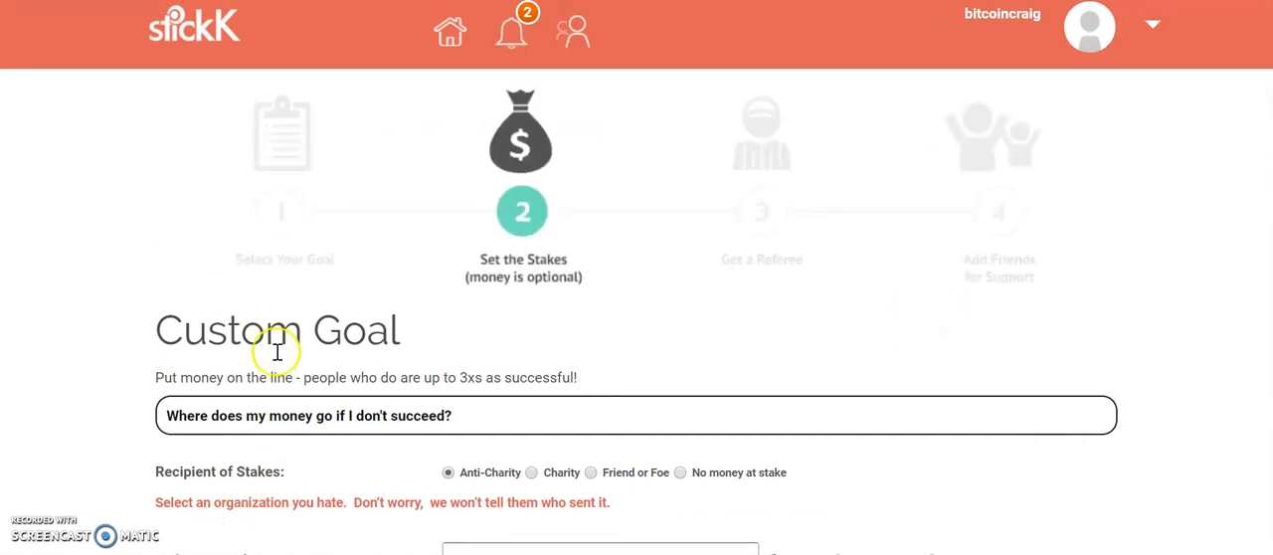
- Set the amount at stake for each report to $1 and look through the available anti-charities
scroll(593, 329, "down", 1)
scroll(595, 331, "down", 1)
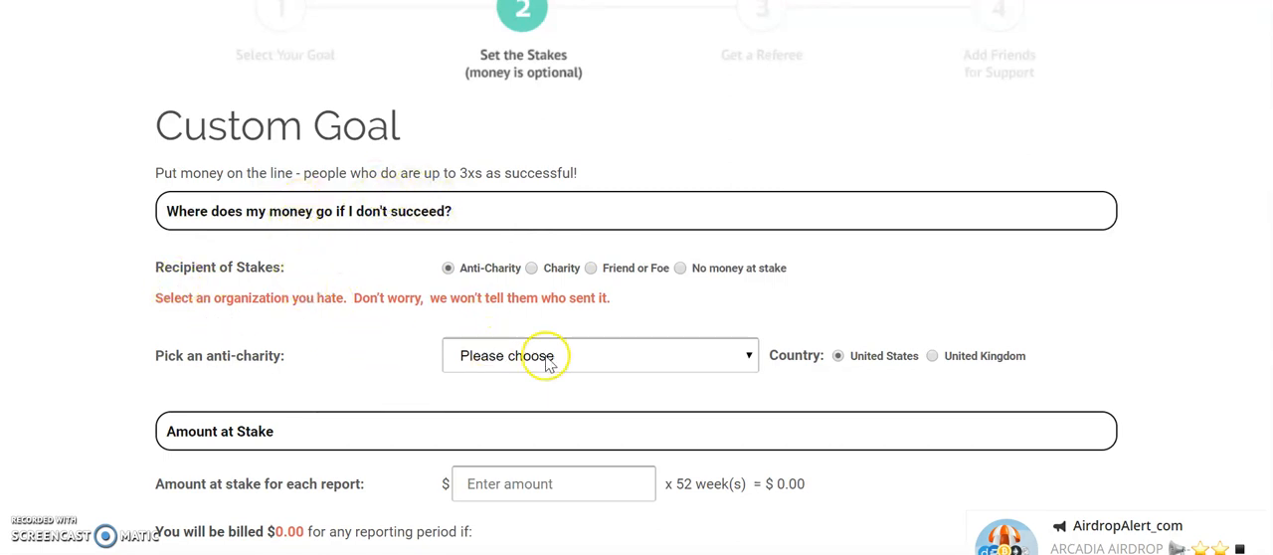
scroll(549, 348, "down", 2)
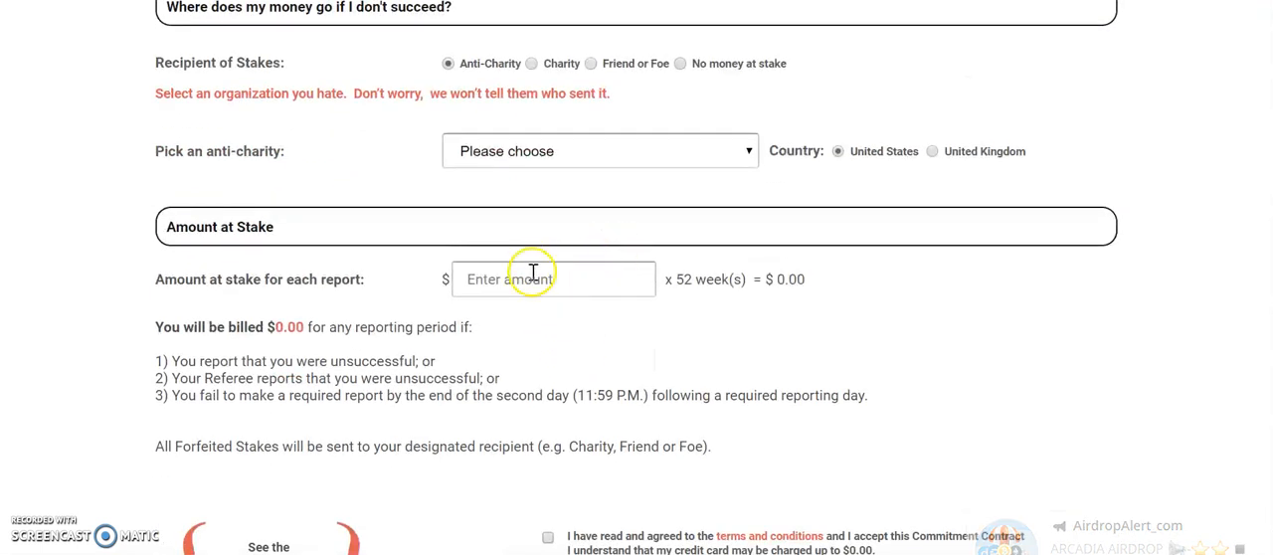
left_click(535, 279)
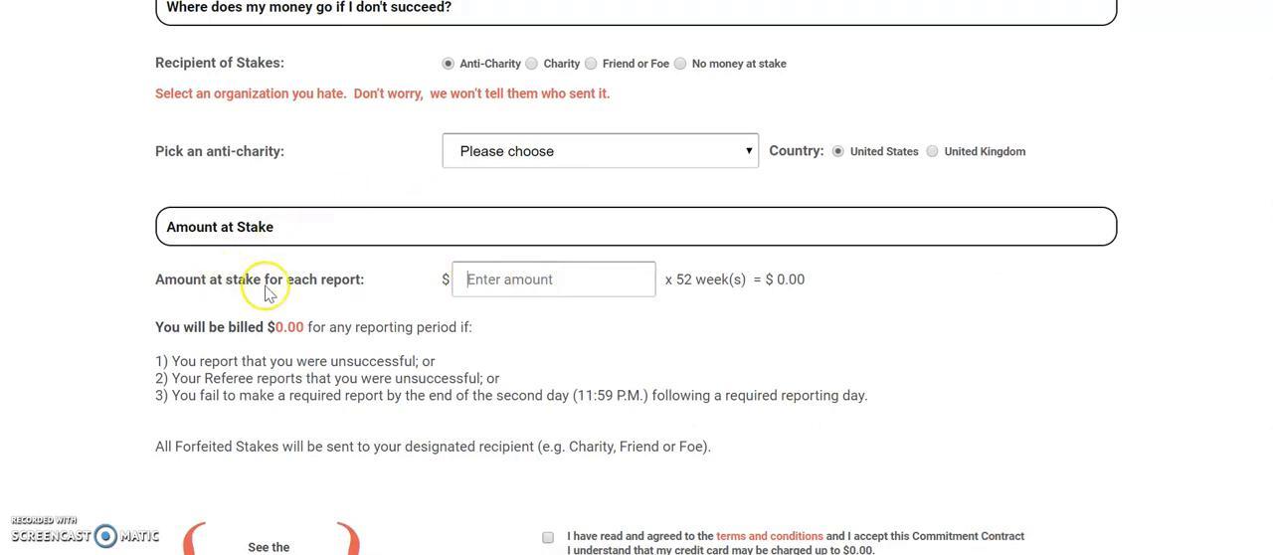
type("-1")
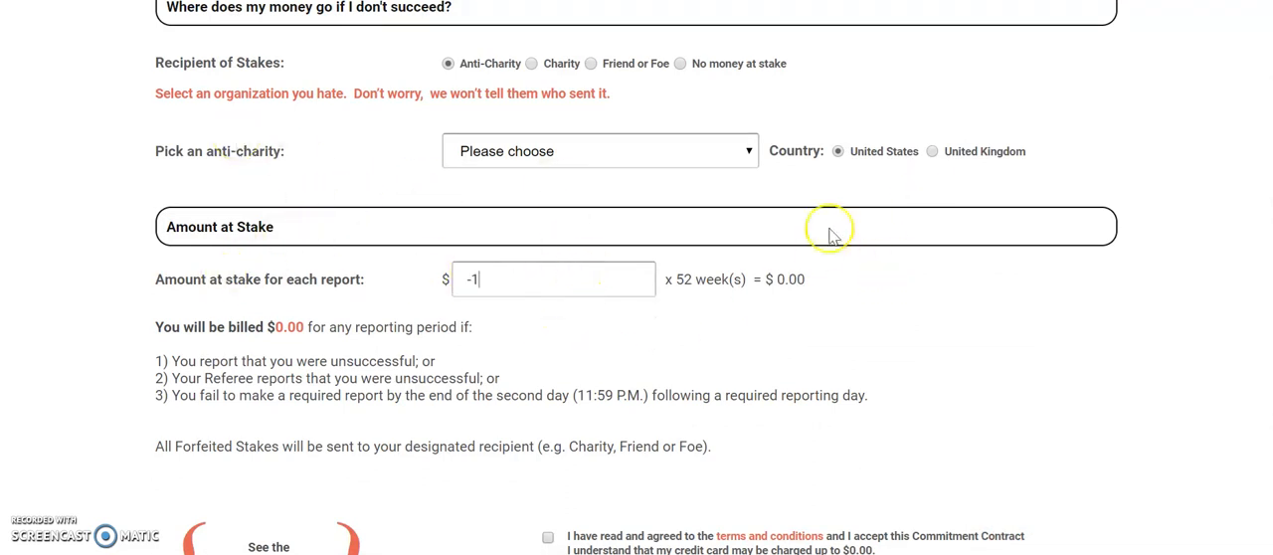
scroll(821, 249, "up", 1)
scroll(823, 252, "down", 1)
key("BackSpace")
key("BackSpace")
type("1")
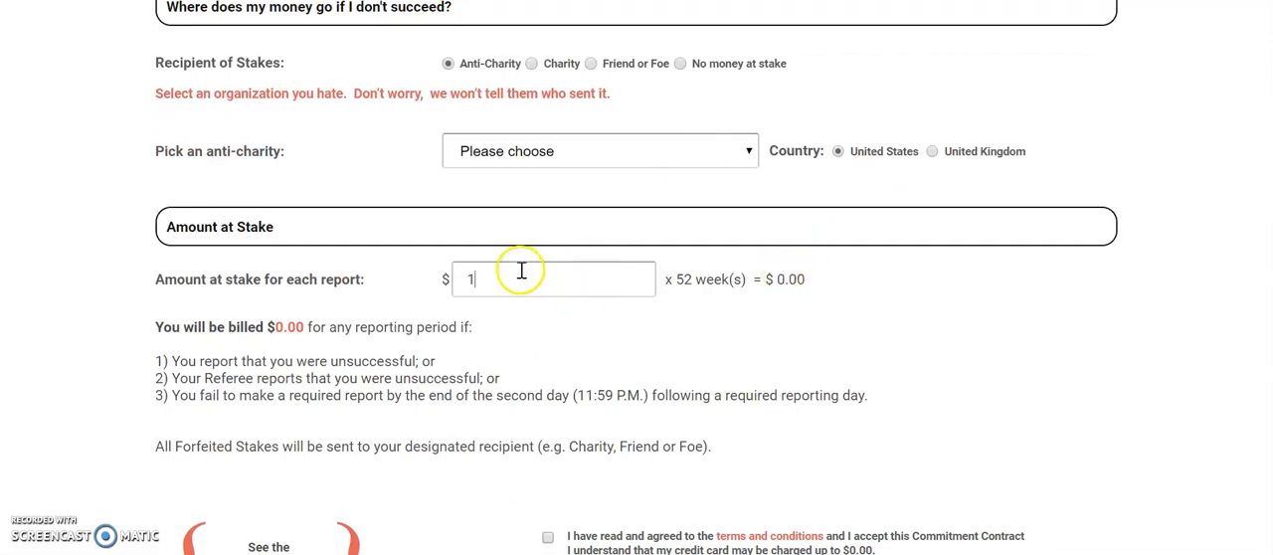
left_click_drag(491, 282, 456, 281)
left_click(547, 331)
left_click(537, 286)
scroll(537, 286, "down", 3)
scroll(537, 285, "up", 3)
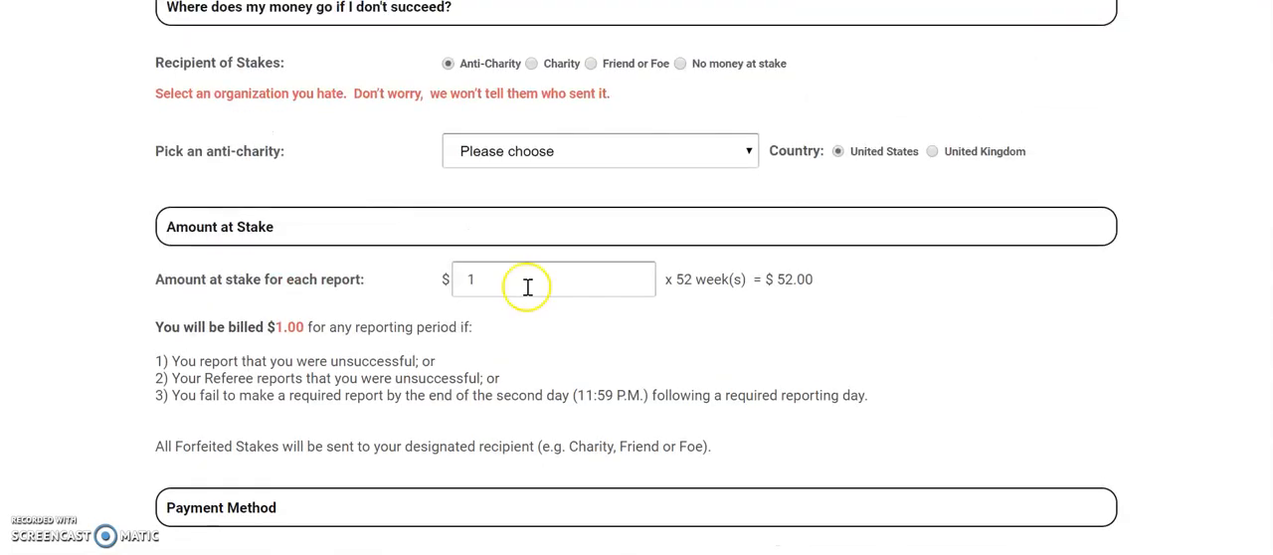
left_click(569, 143)
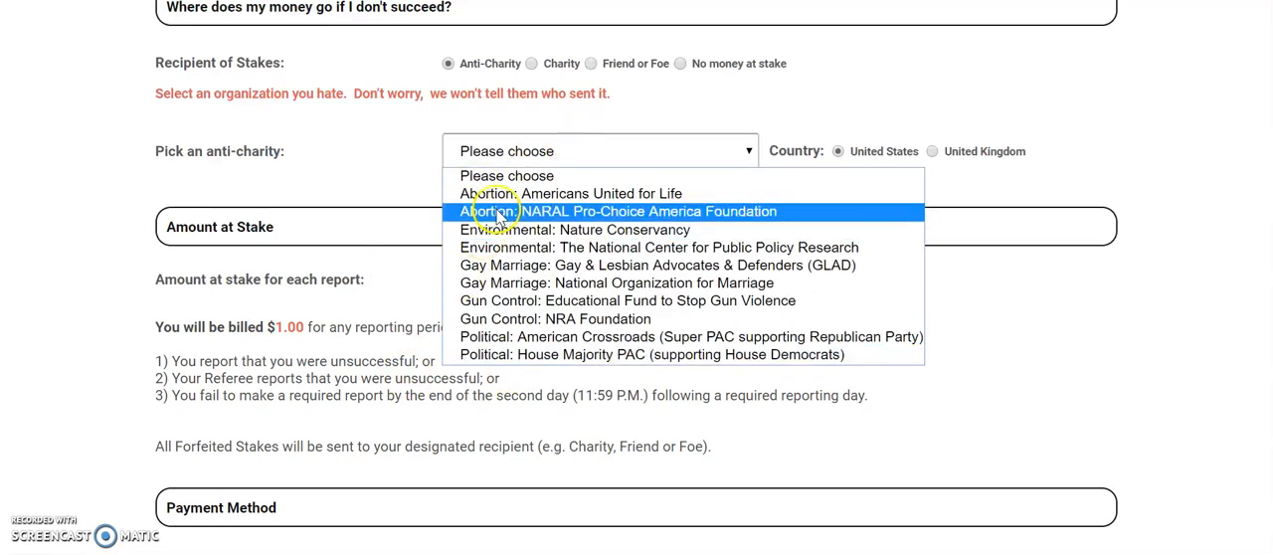
left_click(427, 182)
- Choose no money at stake, then accept the terms and Commitment Contract to proceed to the referee setup
scroll(640, 213, "up", 2)
left_click(679, 270)
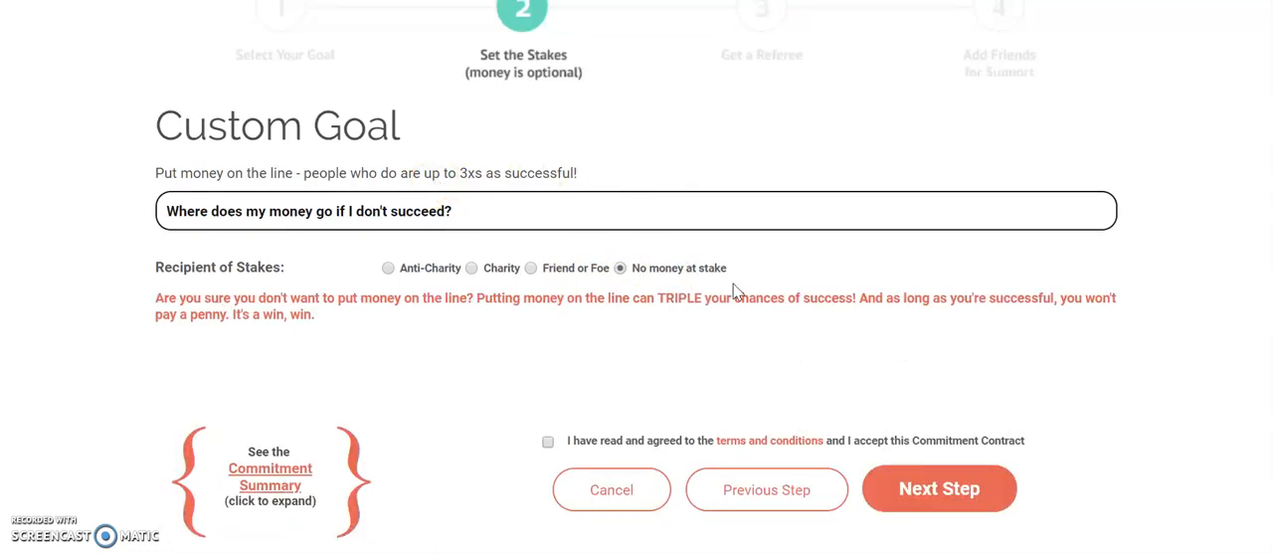
scroll(733, 290, "down", 2)
left_click(554, 249)
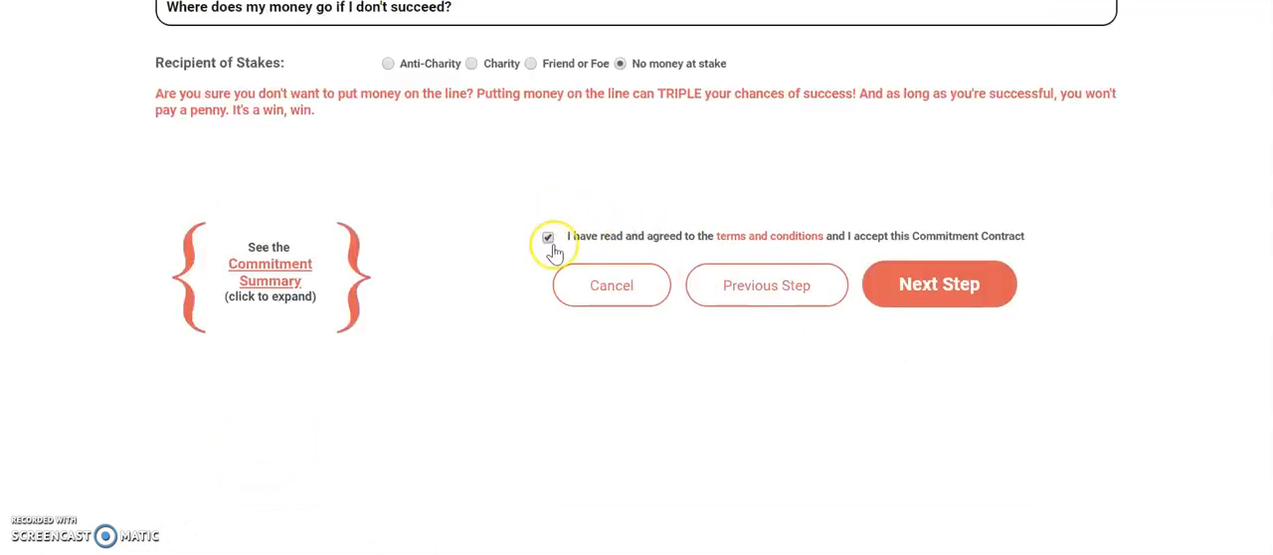
left_click(928, 302)
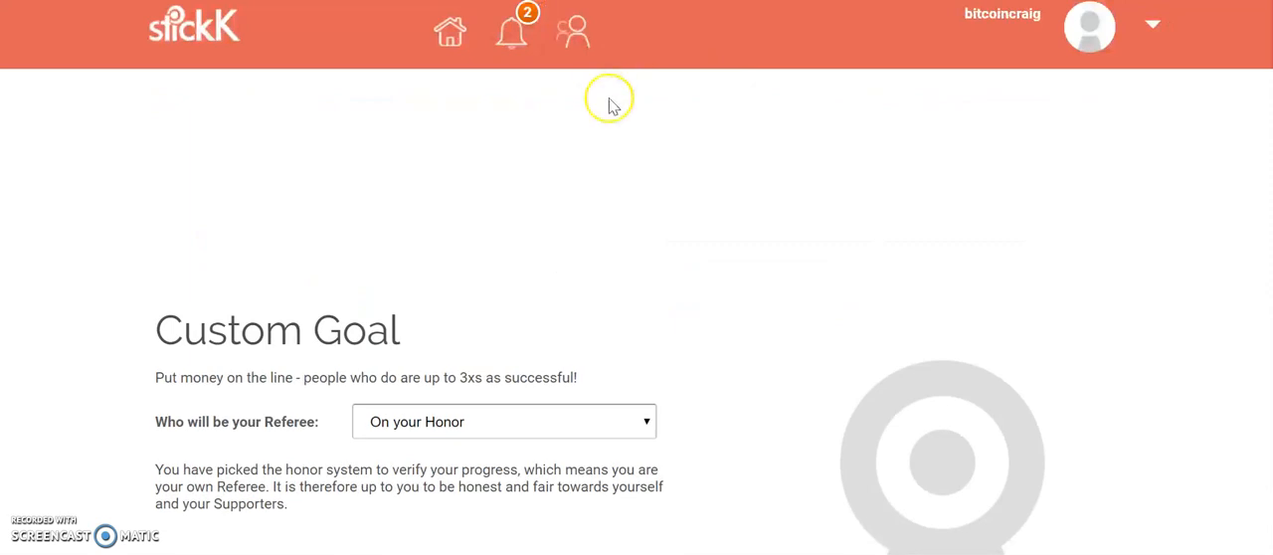
- Change the referee type for the goal to Individual Referee
scroll(690, 276, "down", 2)
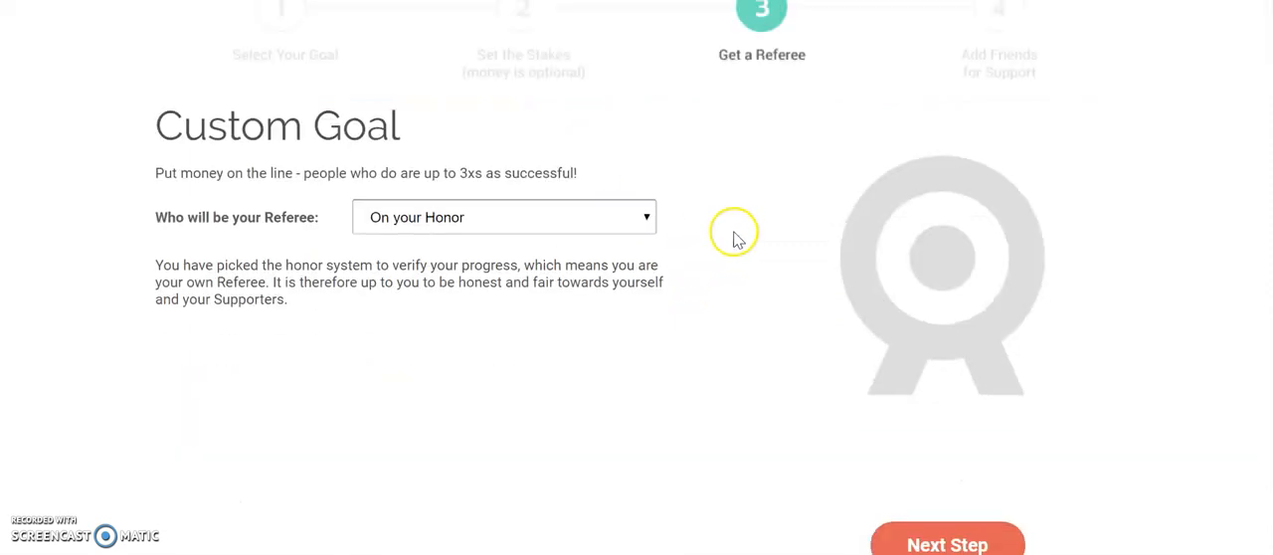
left_click(541, 227)
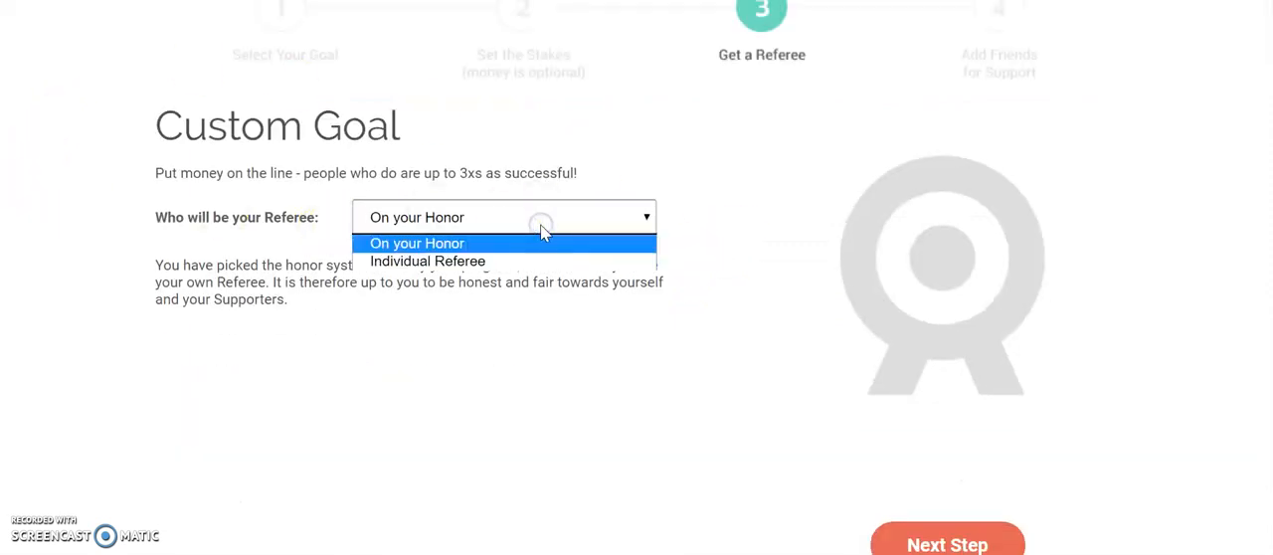
left_click(508, 263)
left_click(507, 269)
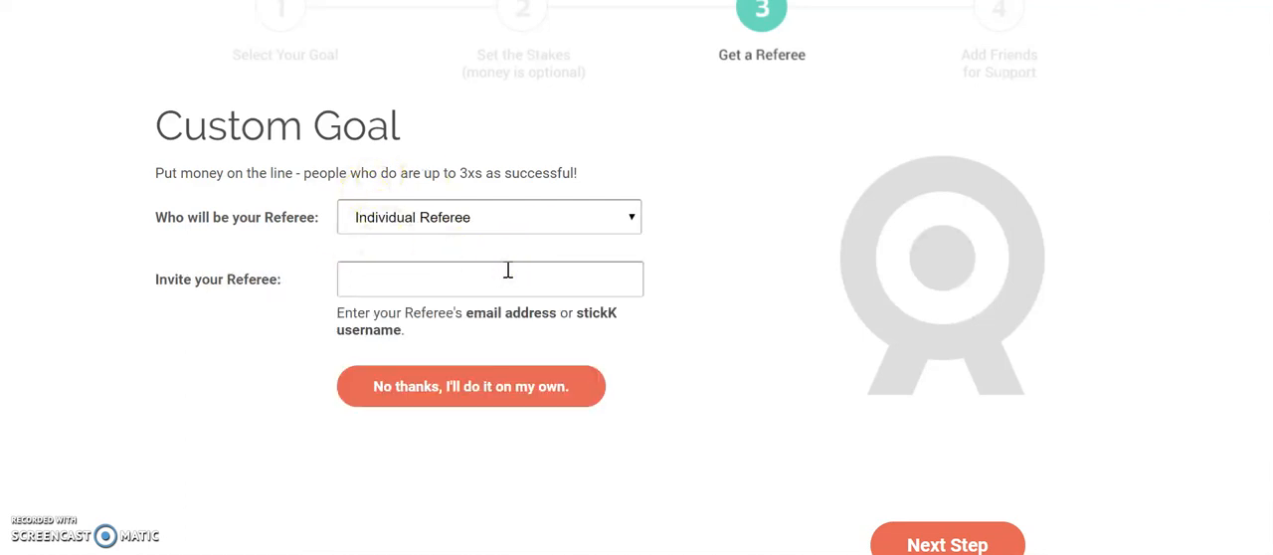
type("oba")
key("BackSpace")
key("BackSpace")
key("BackSpace")
type("https://www.youtube.com/watch?v=inzl90GuRQY")
key("ctrl+a")
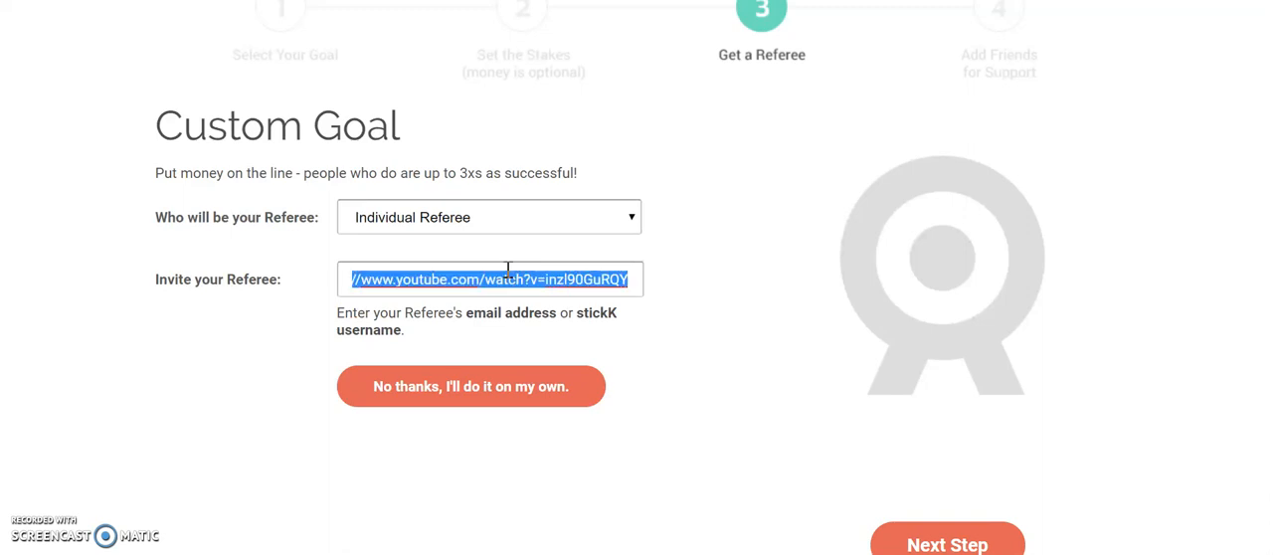
type("d]]")
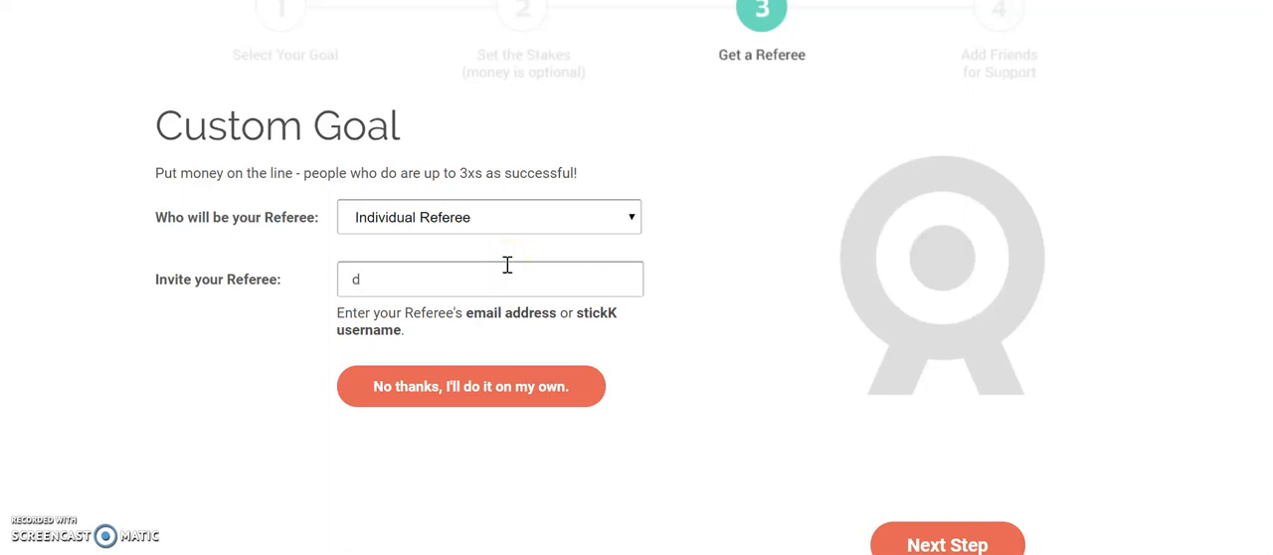
key("BackSpace")
key("BackSpace")
key("BackSpace")
type("Bul")
key("BackSpace")
key("BackSpace")
key("BackSpace")
- Paste the referee's e-mail address or username into the invitation and proceed to adding supporters
mouse_move(576, 554)
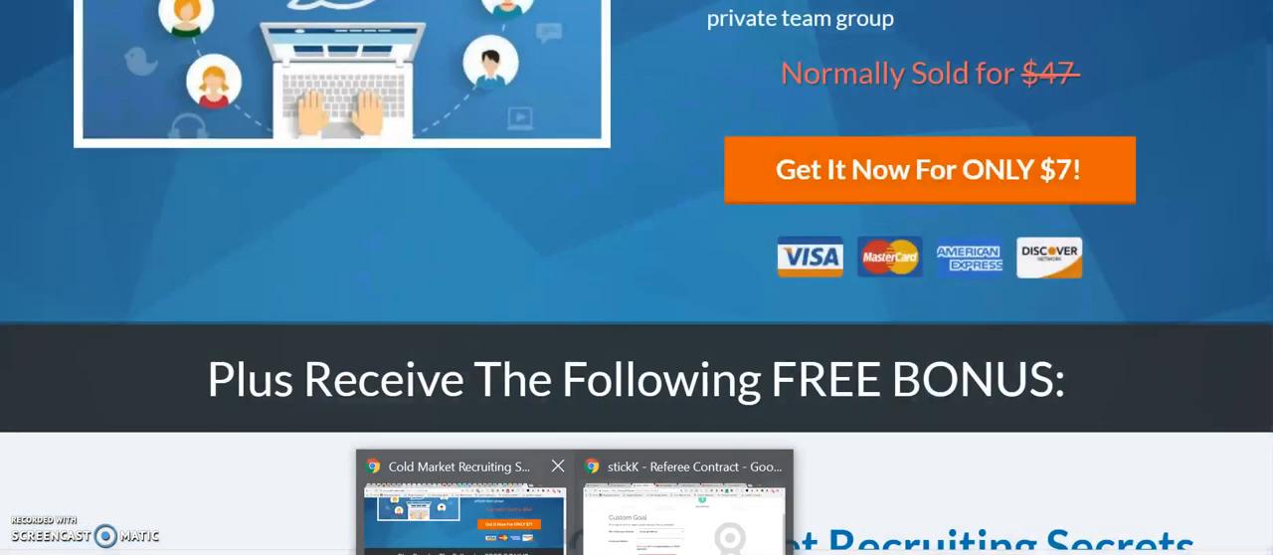
left_click(462, 542)
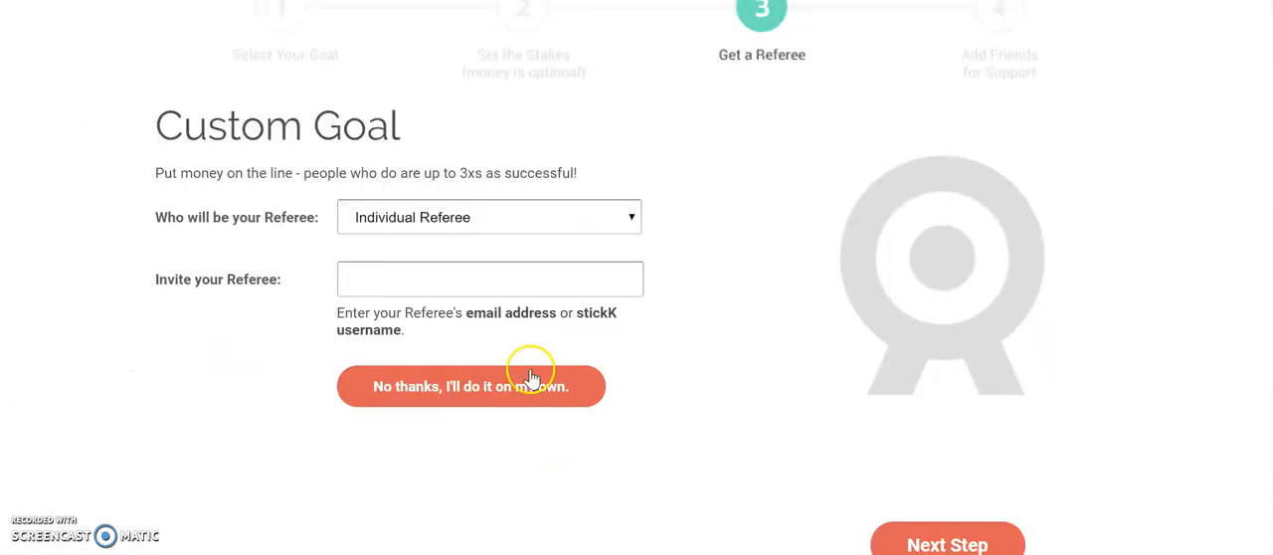
key("ctrl+v")
left_click(983, 542)
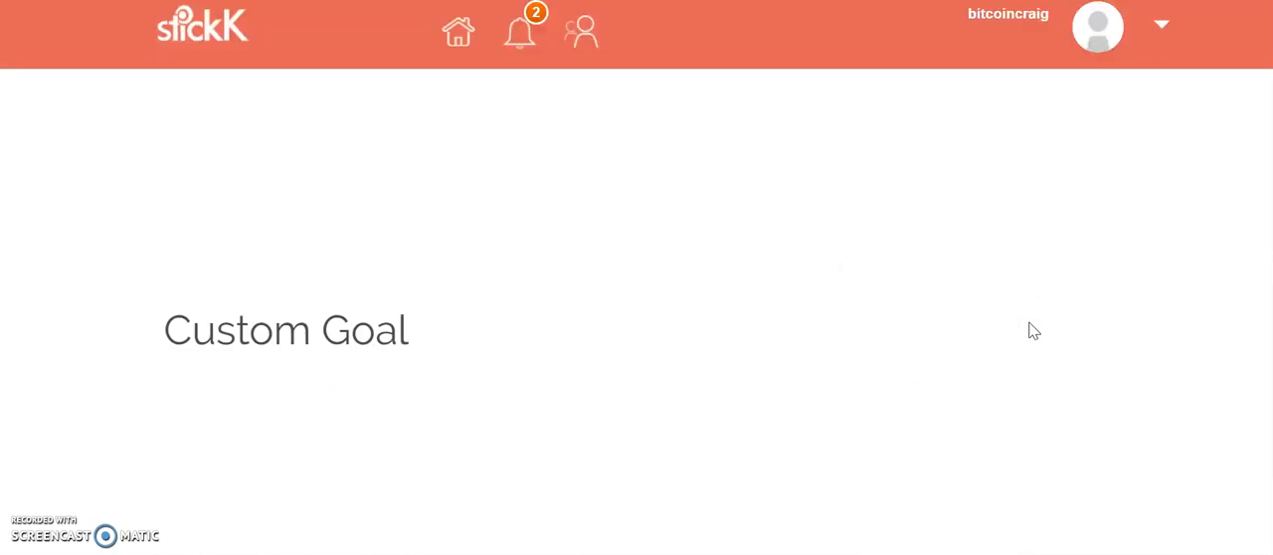
- Enable automatic acceptance of stickK members as supporters for this commitment
scroll(853, 296, "down", 2)
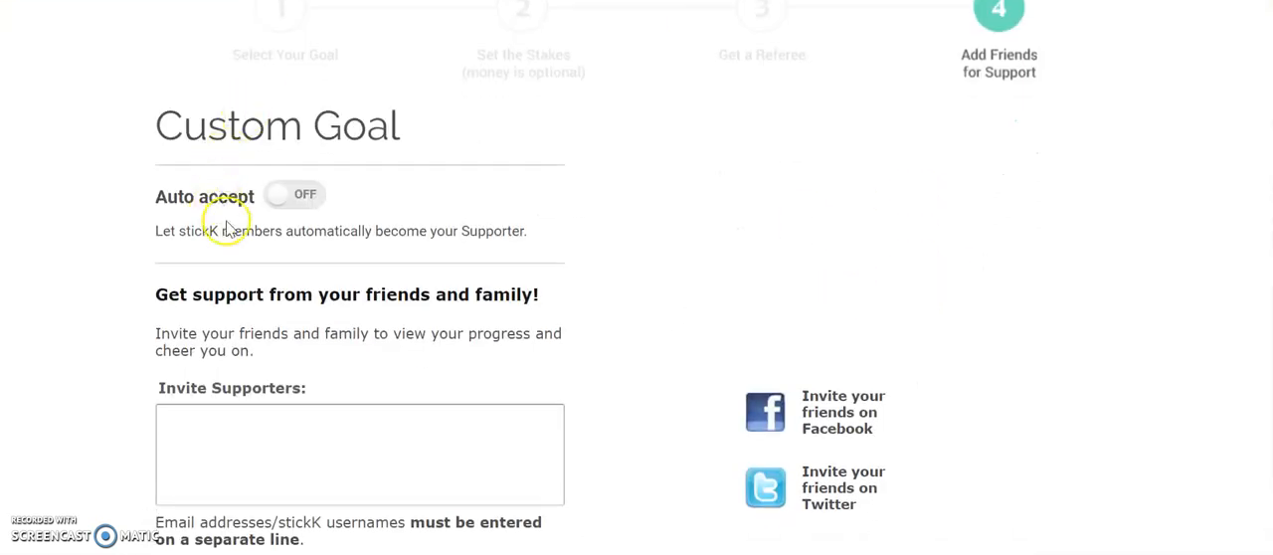
left_click(301, 197)
left_click(461, 230)
scroll(463, 233, "down", 2)
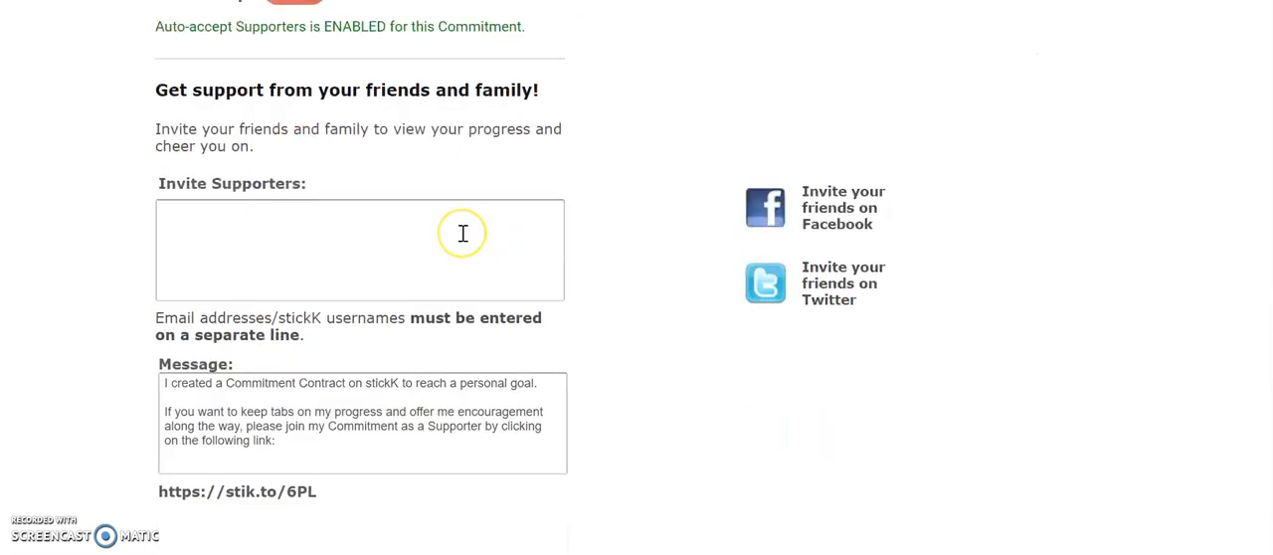
- Send a supporter invitation to the contact's e-mail address with the default message, and open the finished commitment
left_click(463, 234)
key("ctrl+v")
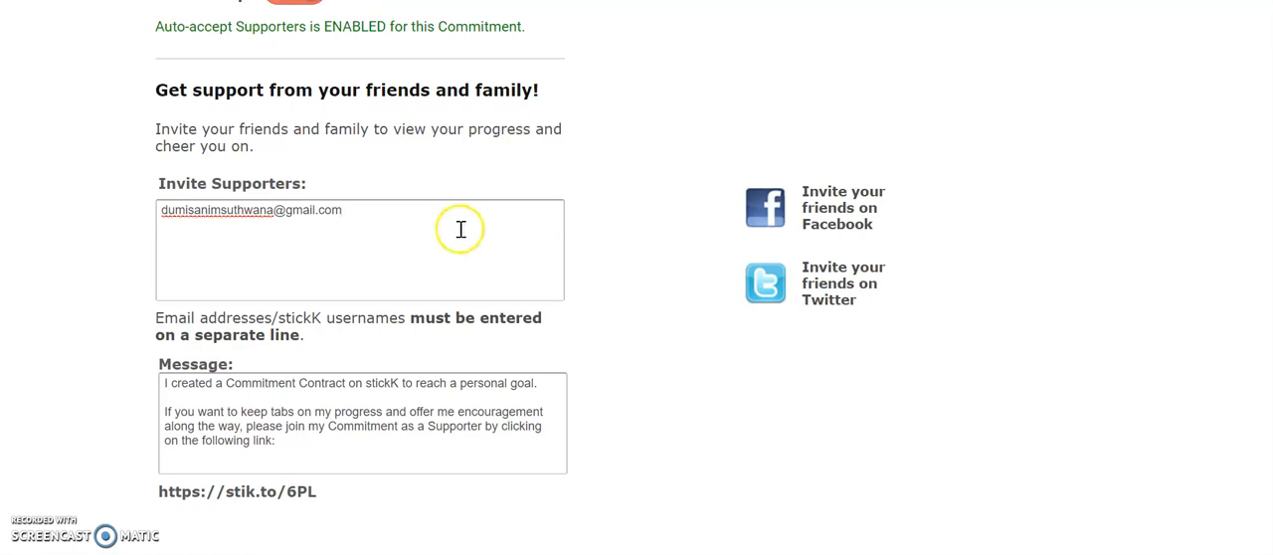
scroll(432, 227, "down", 2)
scroll(432, 224, "up", 3)
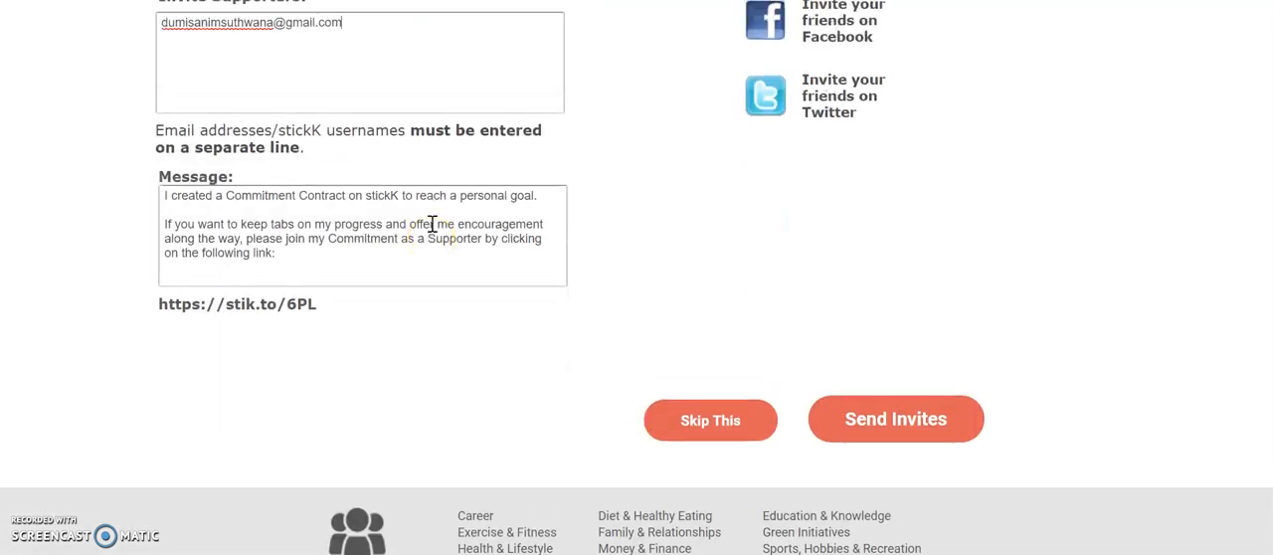
scroll(431, 229, "down", 2)
scroll(431, 233, "up", 1)
left_click(439, 230)
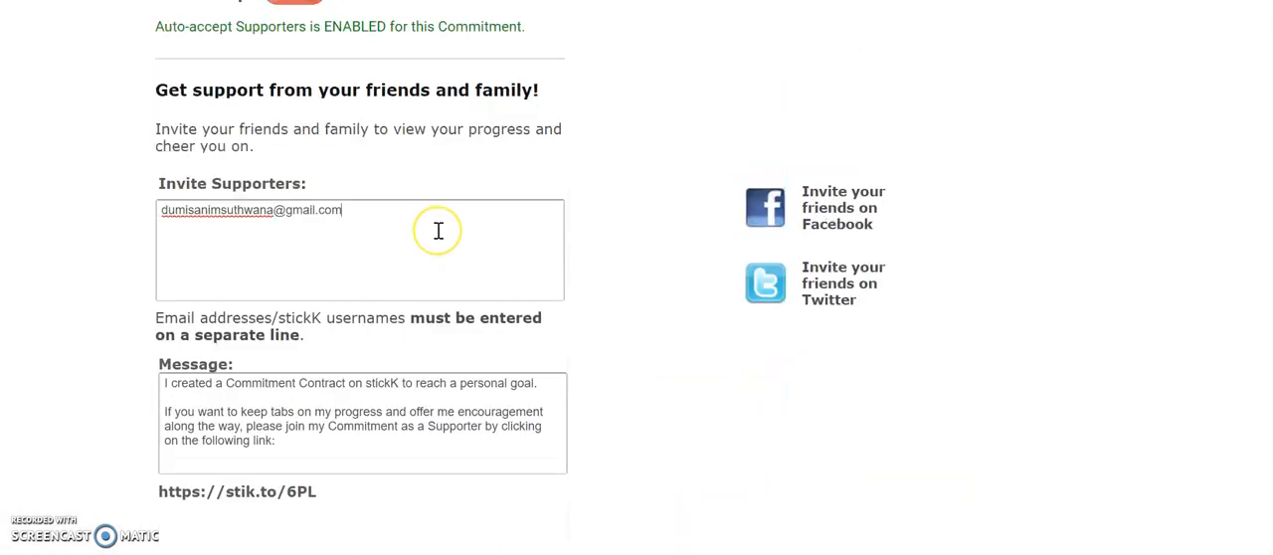
left_click(440, 244)
scroll(446, 258, "down", 2)
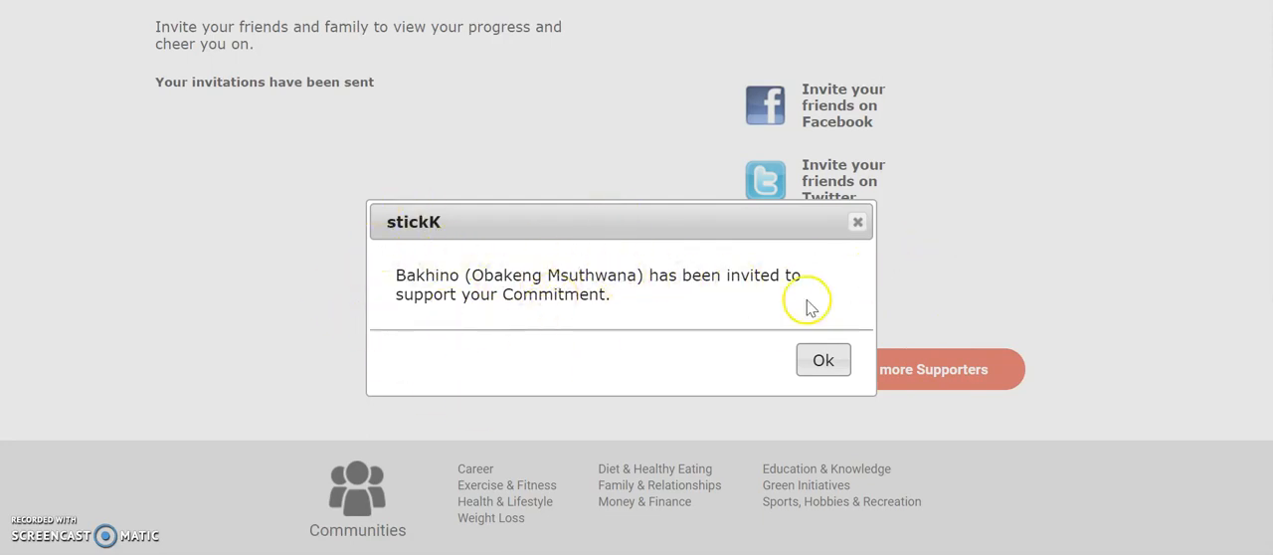
left_click(830, 362)
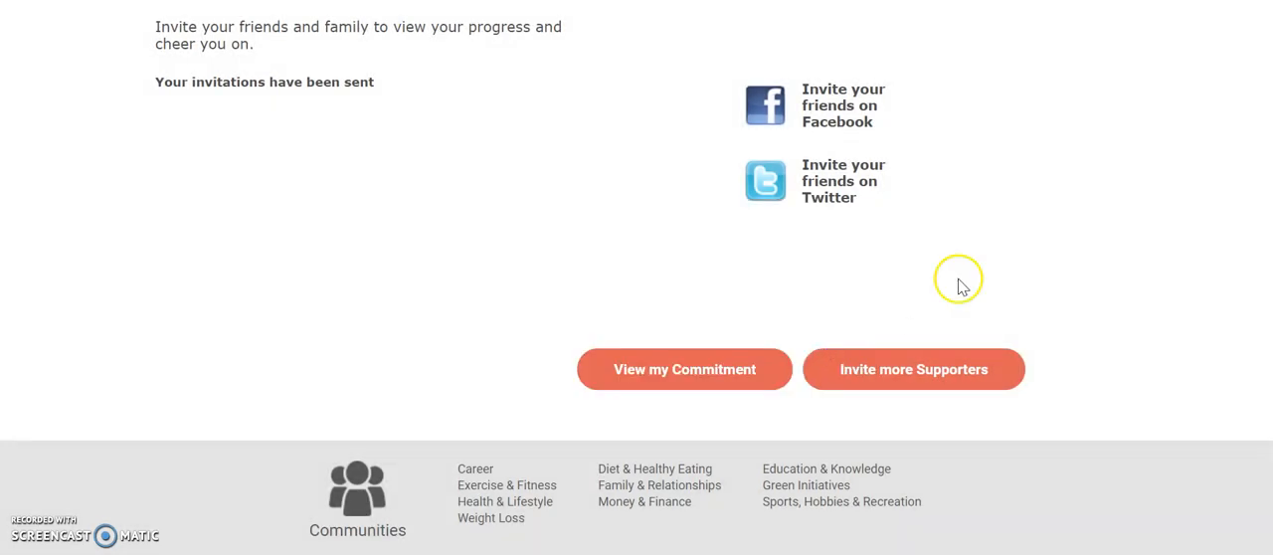
left_click(1002, 360)
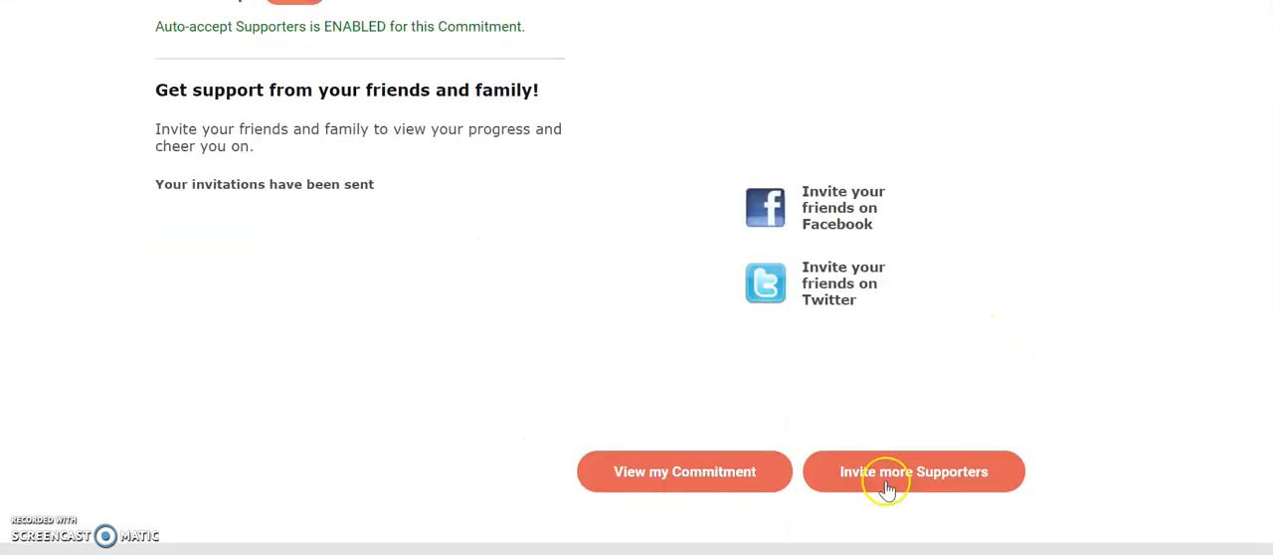
left_click(721, 465)
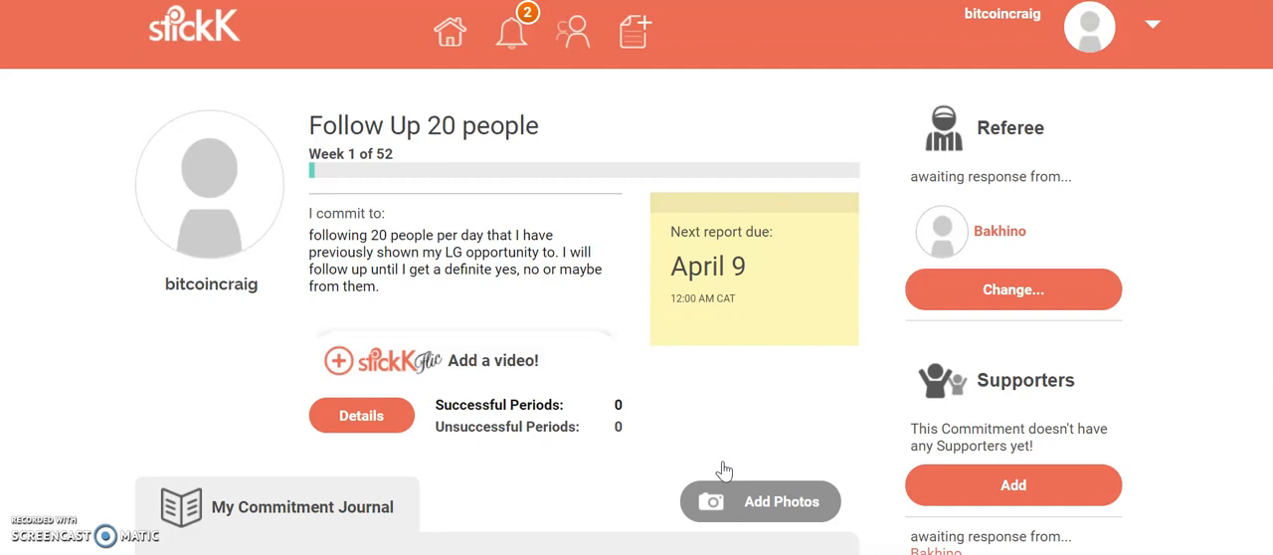
- Review the commitment page, including the report due date, referee, supporters, auto-accept setting and commitment journal
scroll(724, 420, "down", 7)
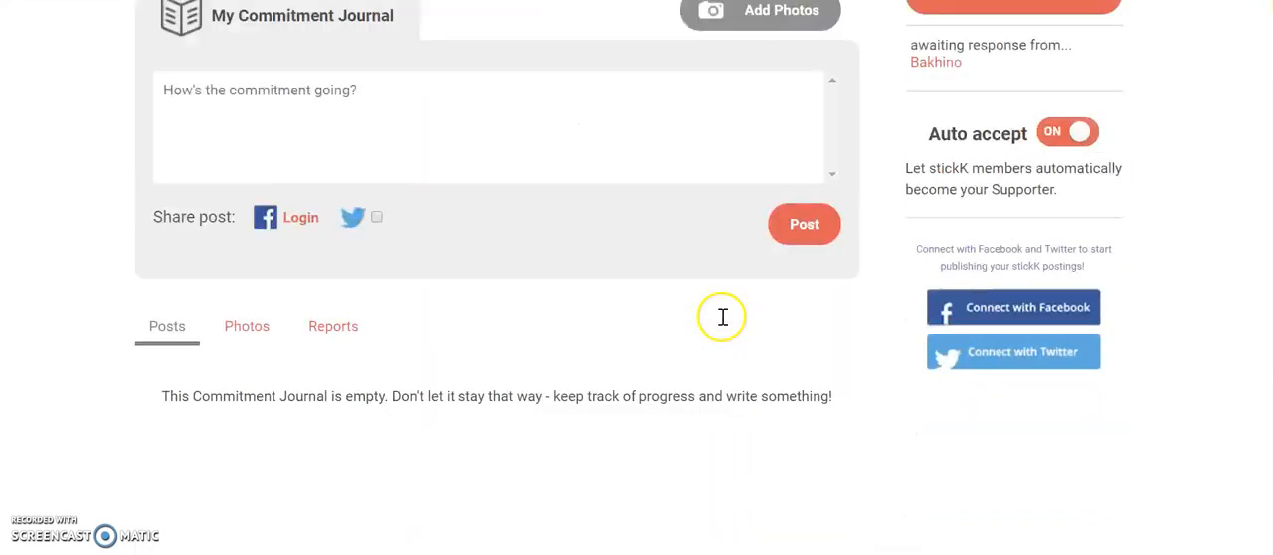
scroll(722, 323, "up", 5)
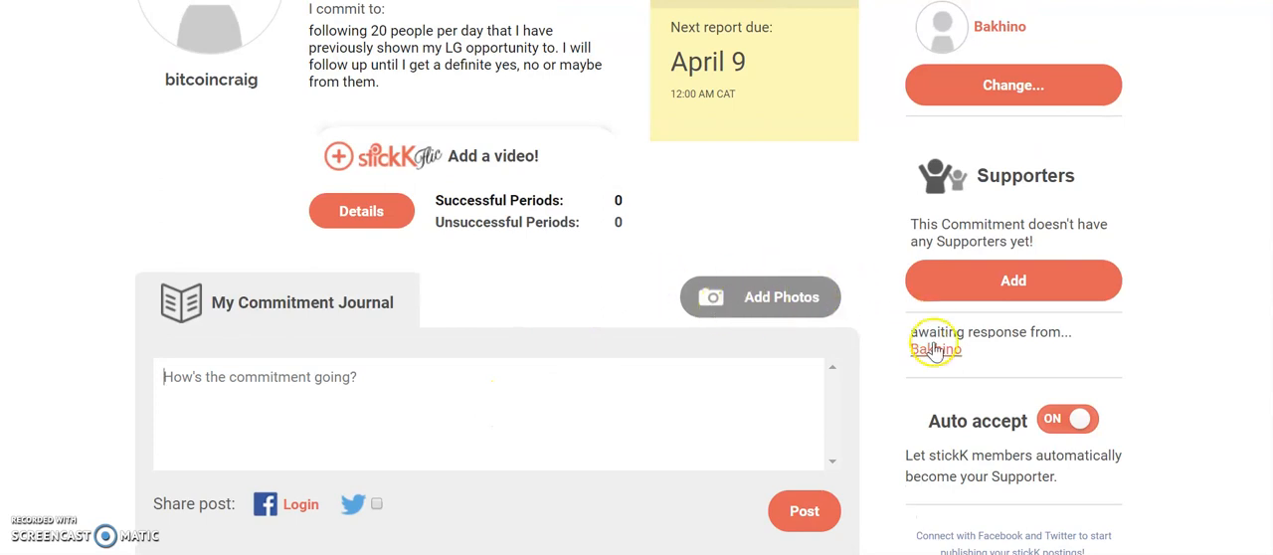
scroll(866, 406, "up", 2)
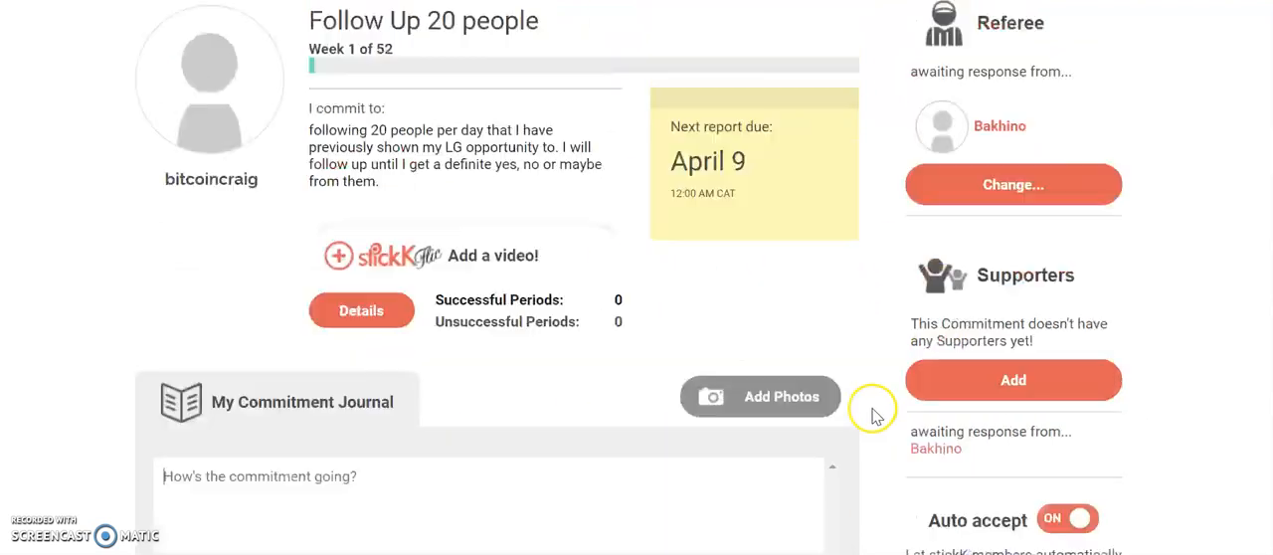
scroll(873, 415, "up", 1)
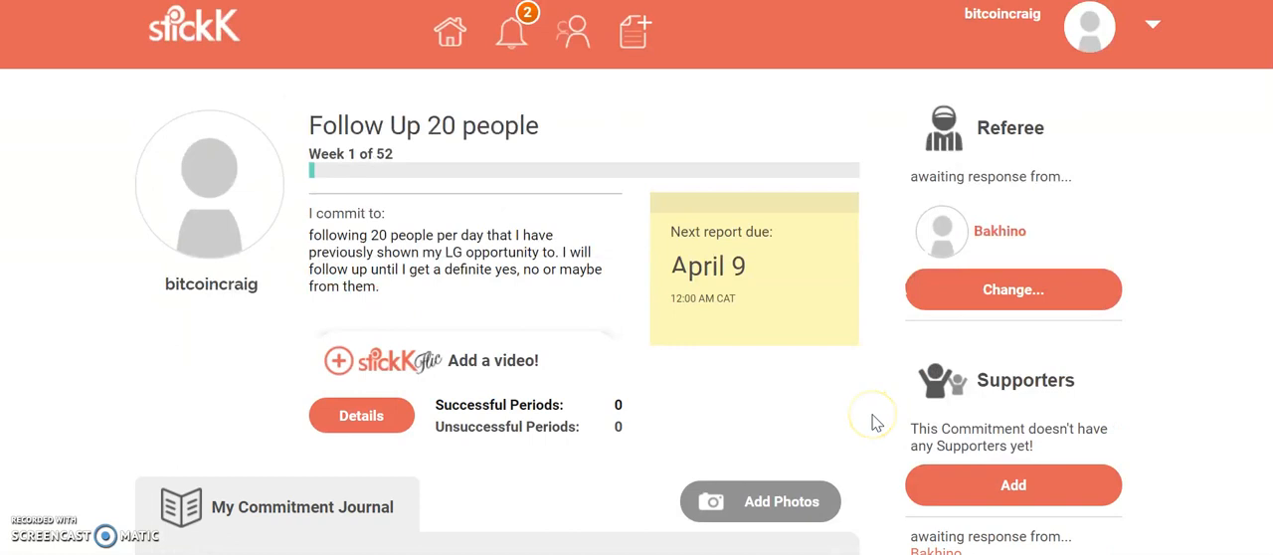
scroll(873, 423, "down", 3)
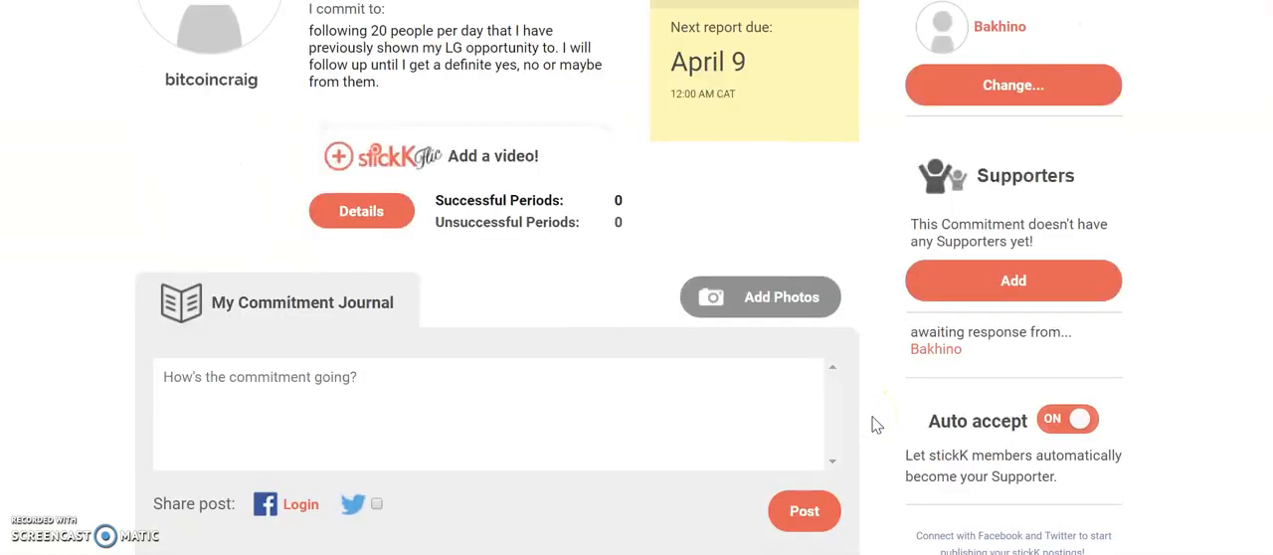
scroll(873, 423, "down", 2)
scroll(873, 424, "down", 3)
scroll(873, 424, "up", 5)
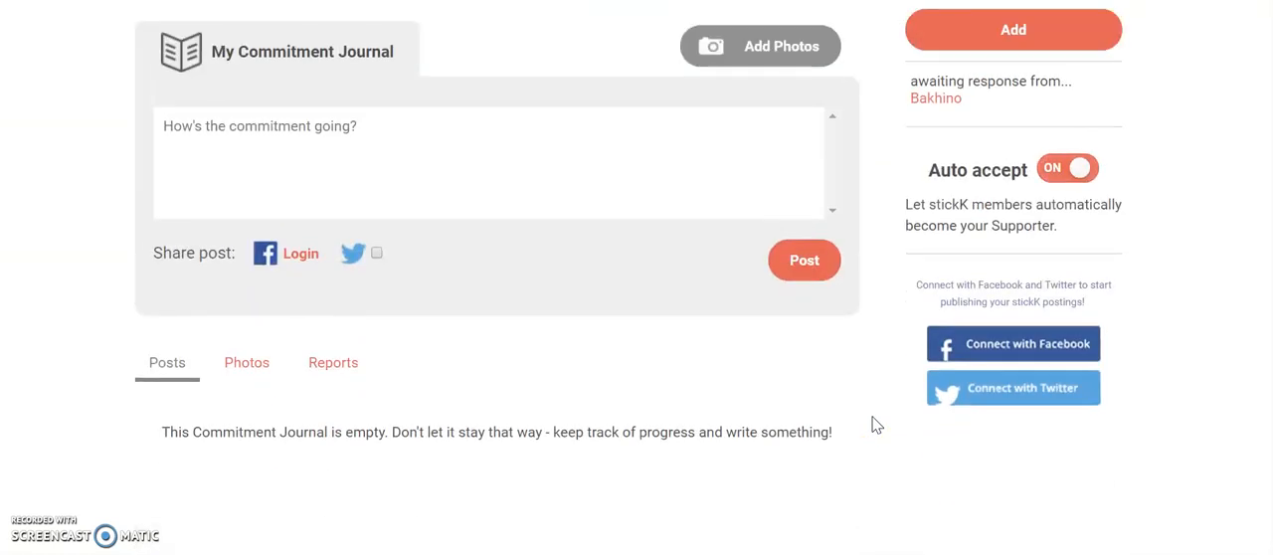
scroll(872, 424, "up", 1)
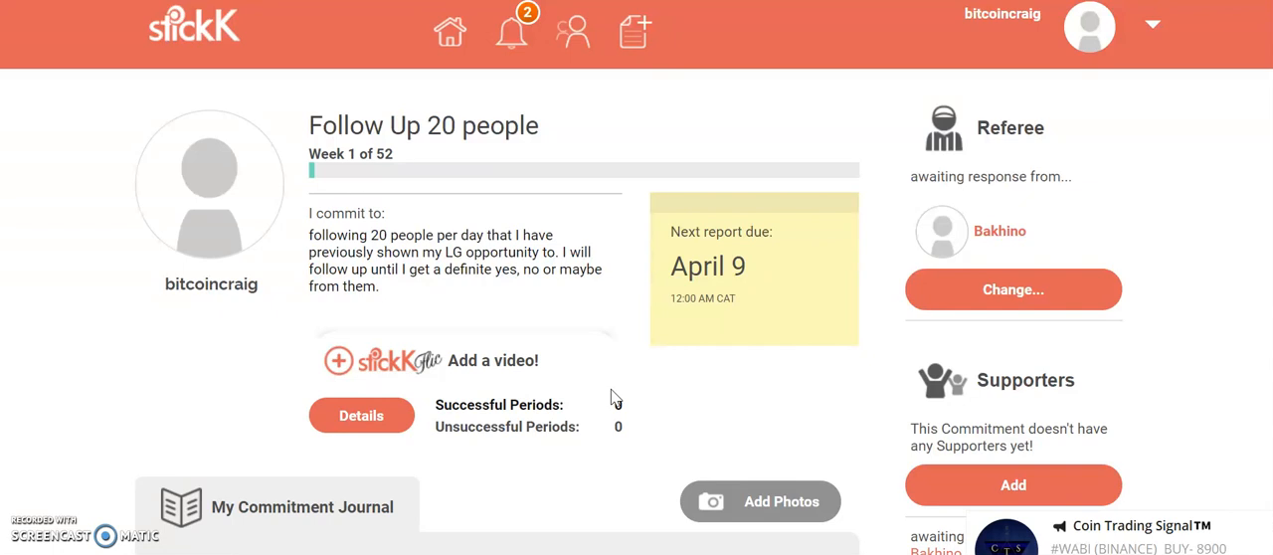
left_click(557, 79)
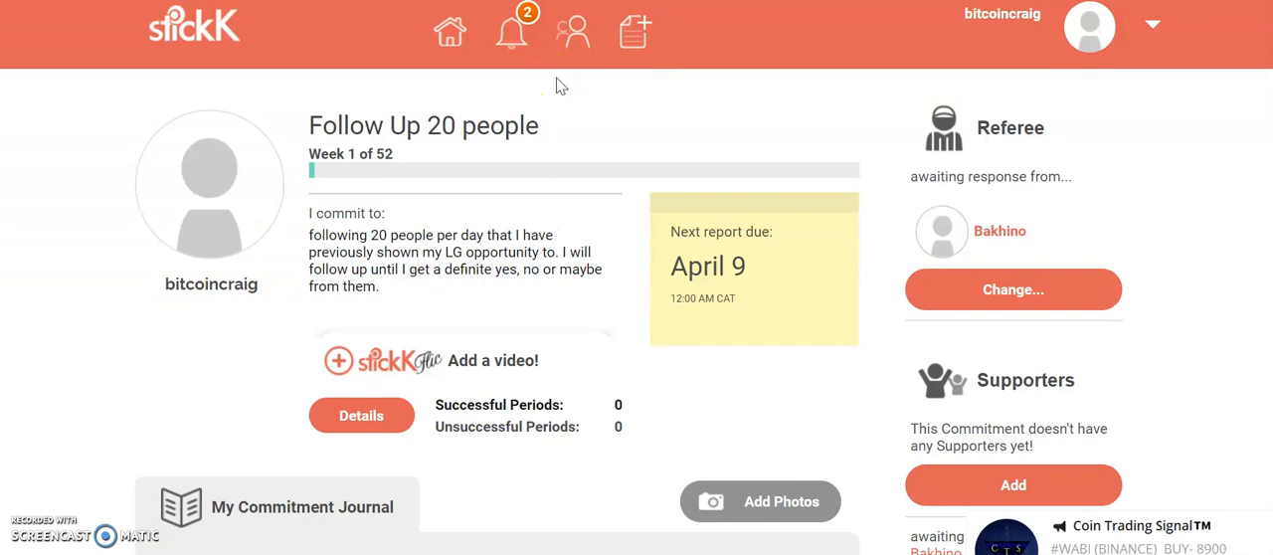